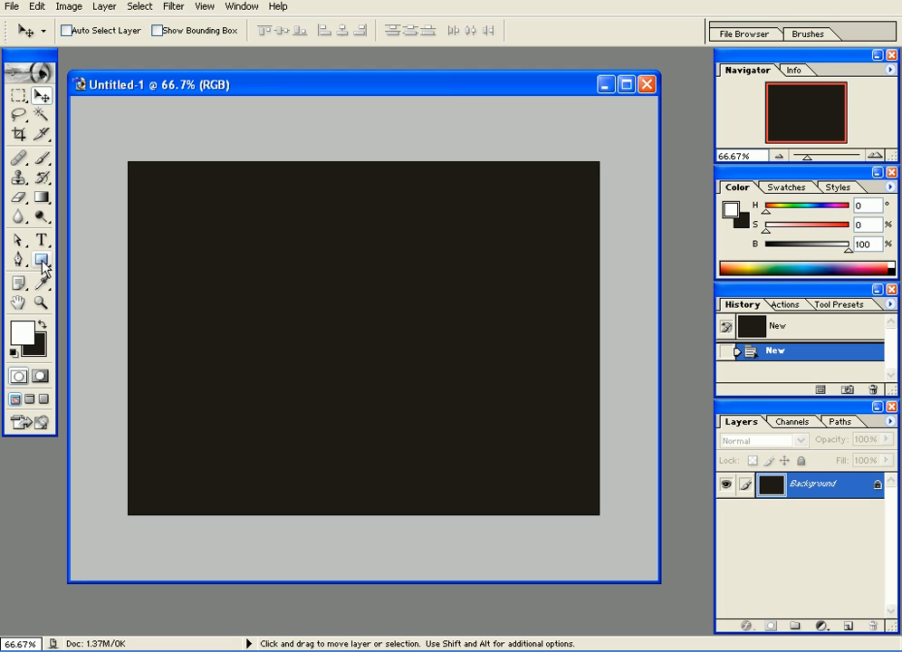
left_click(42, 261)
key("ctrl+n")
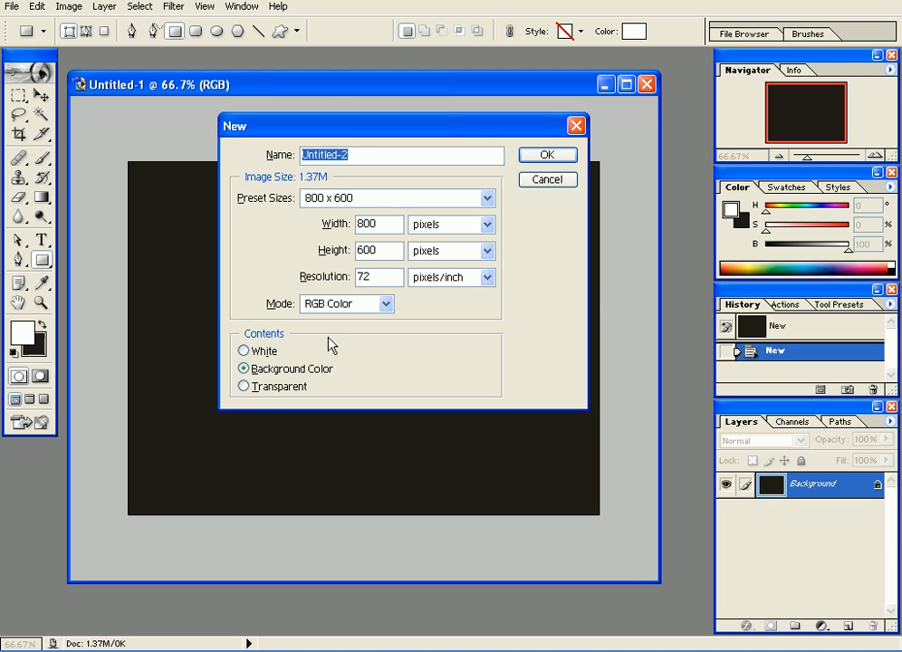
left_click(548, 181)
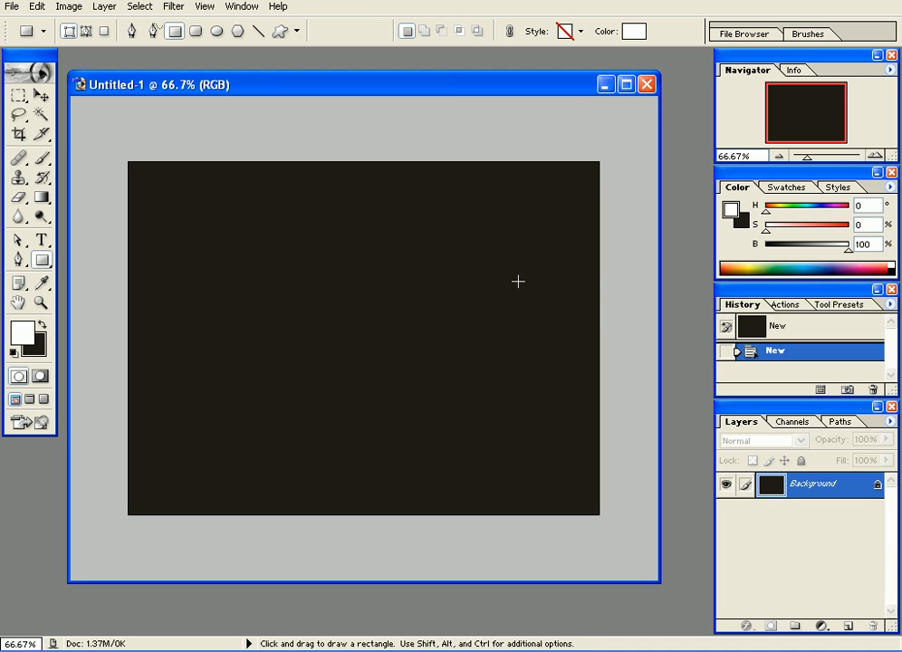
Invert the dark Background layer and shift the document window slightly.
key("ctrl+i")
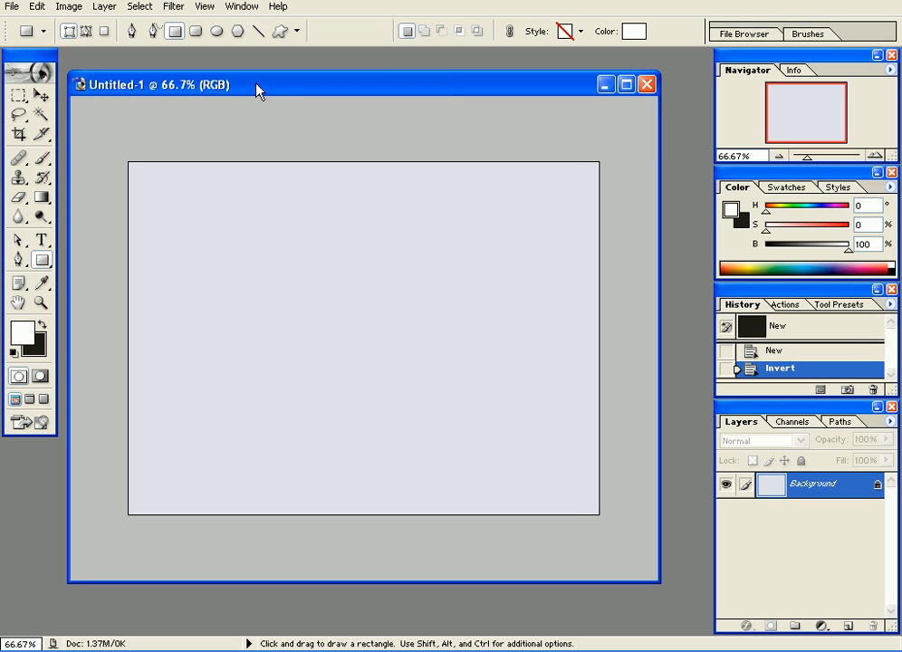
left_click_drag(256, 84, 266, 83)
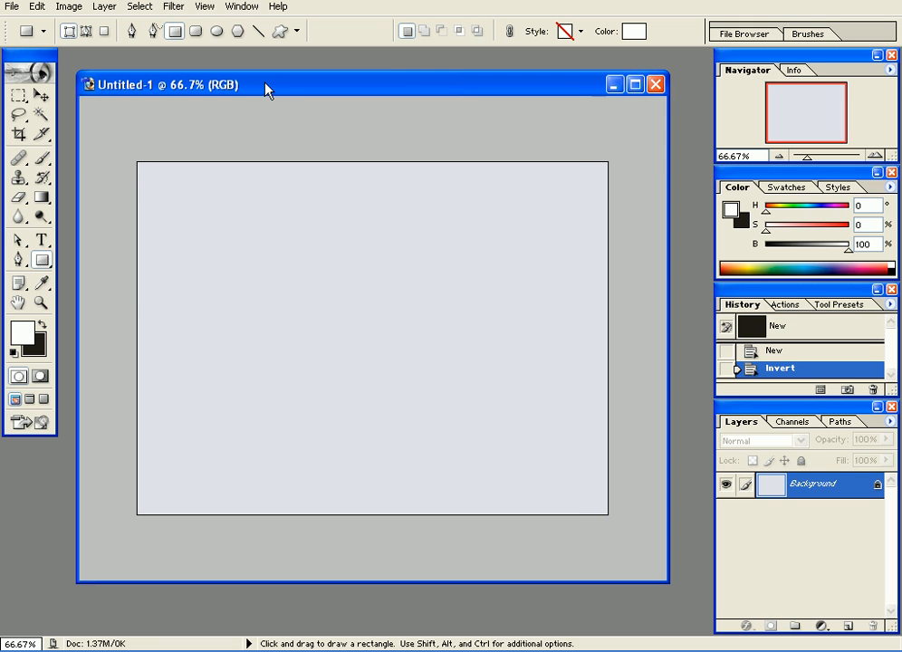
Add the text "Photoshop" in white on the upper part of the canvas.
left_click(41, 240)
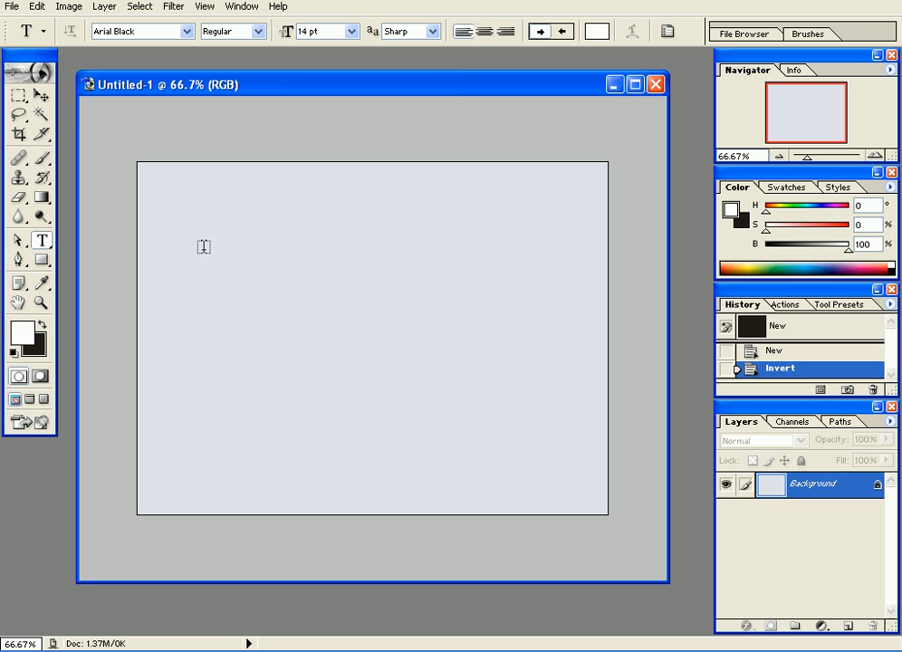
left_click(363, 288)
type("Photoshop")
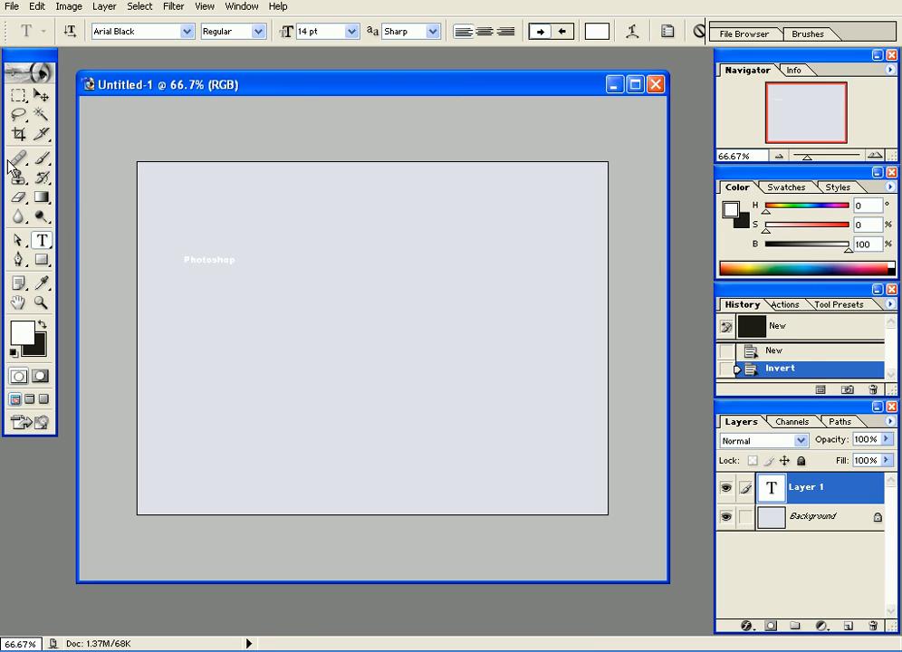
left_click(41, 95)
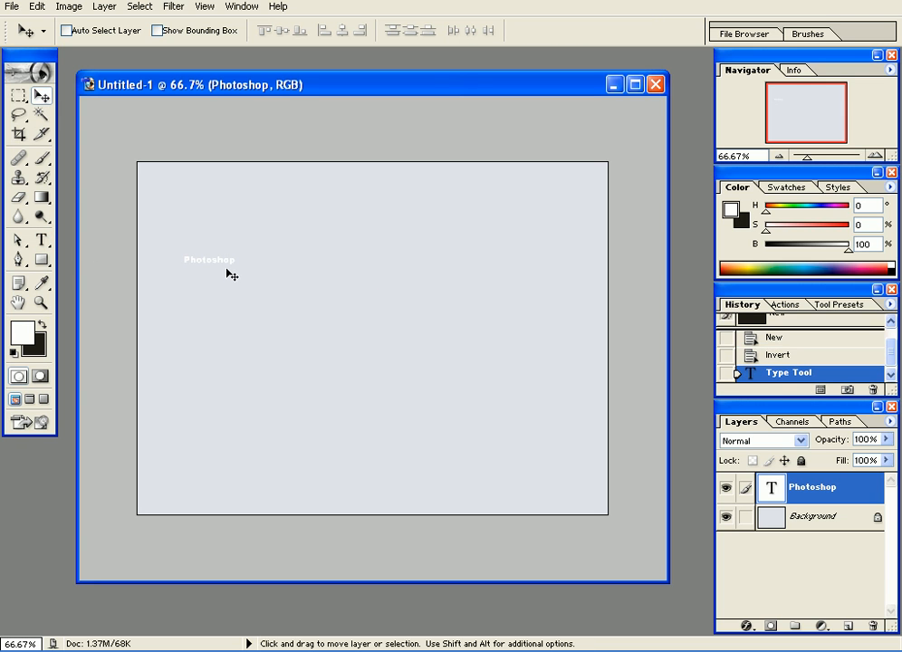
Scale the "Photoshop" text up proportionally to about 706% with Free Transform and reposition it near the canvas centre.
left_click_drag(241, 264, 530, 501)
key("ctrl+t")
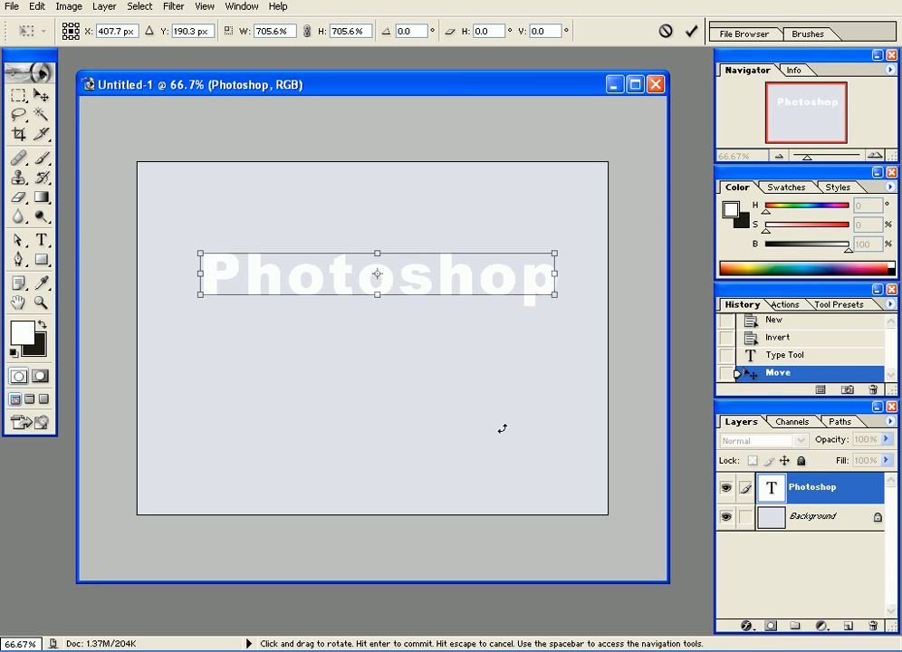
key("Return")
left_click_drag(413, 282, 432, 312)
Enlarge the "Photoshop" text again with Free Transform to about 225% and place its first letters in view.
key("ctrl+plus")
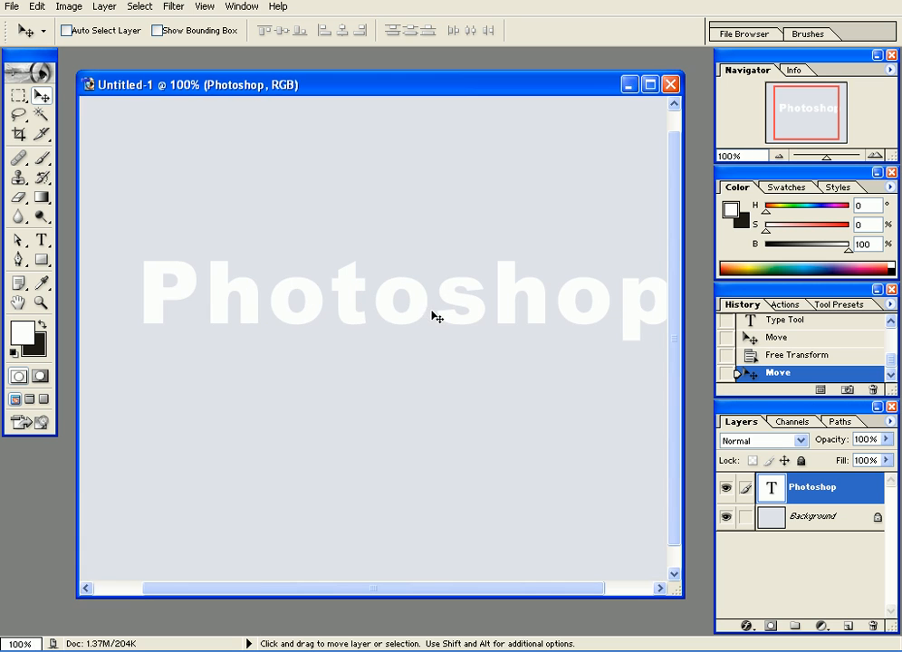
key("ctrl+t")
left_click_drag(255, 304, 398, 244)
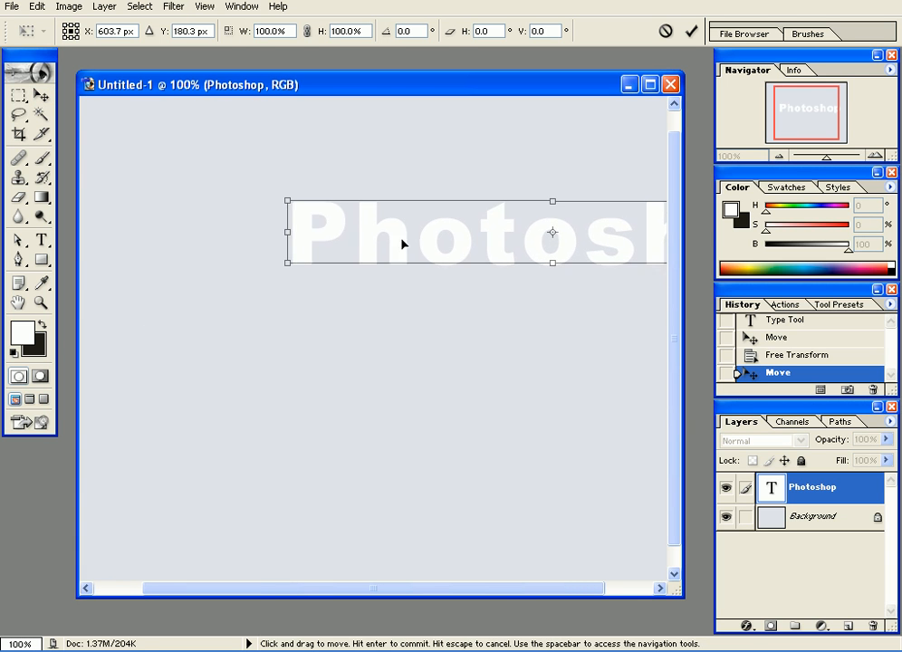
left_click_drag(281, 262, 8, 493)
left_click_drag(276, 270, 650, 305)
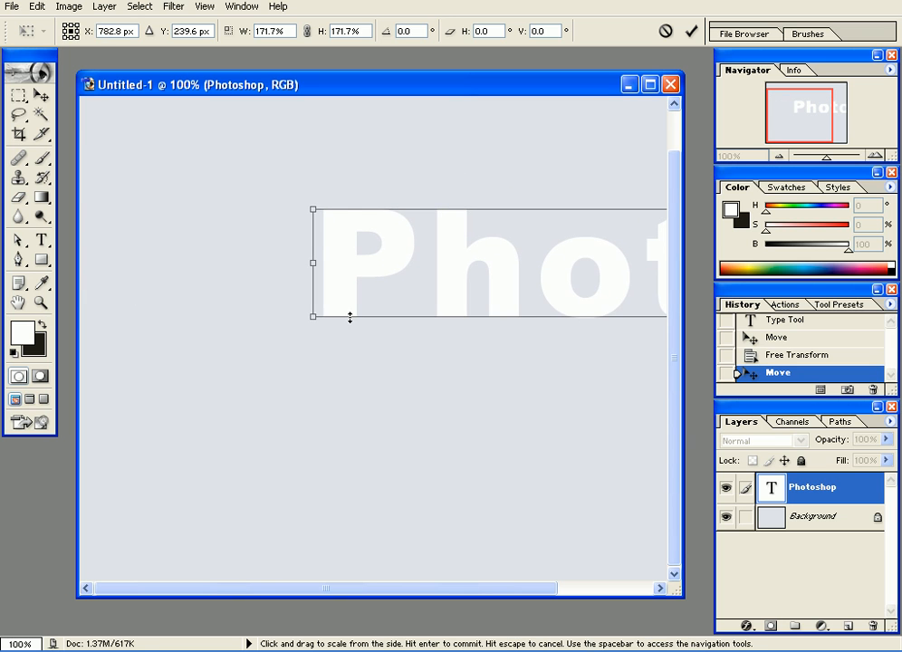
left_click_drag(306, 318, 378, 340)
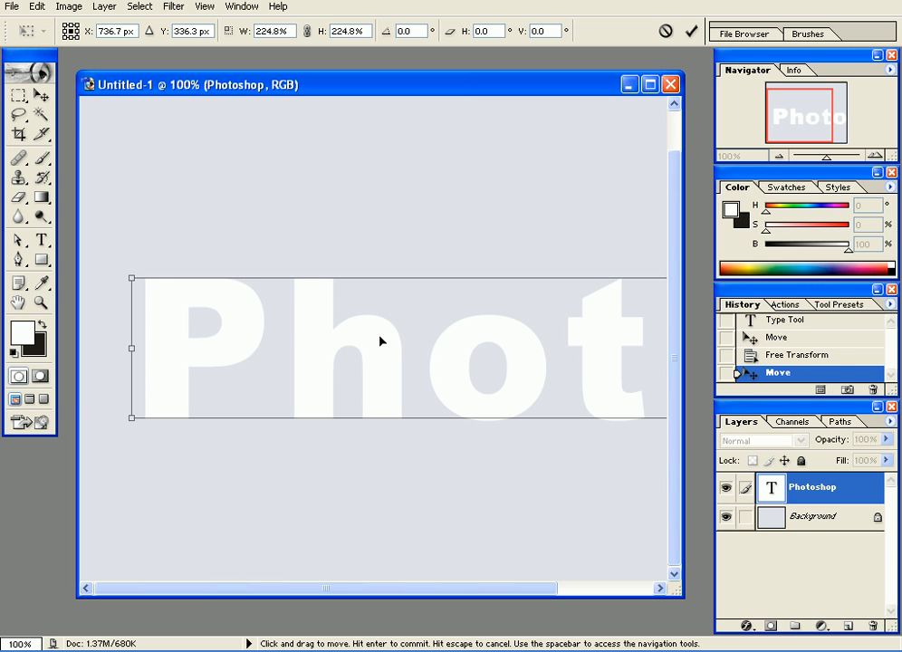
key("Return")
left_click_drag(384, 343, 334, 285)
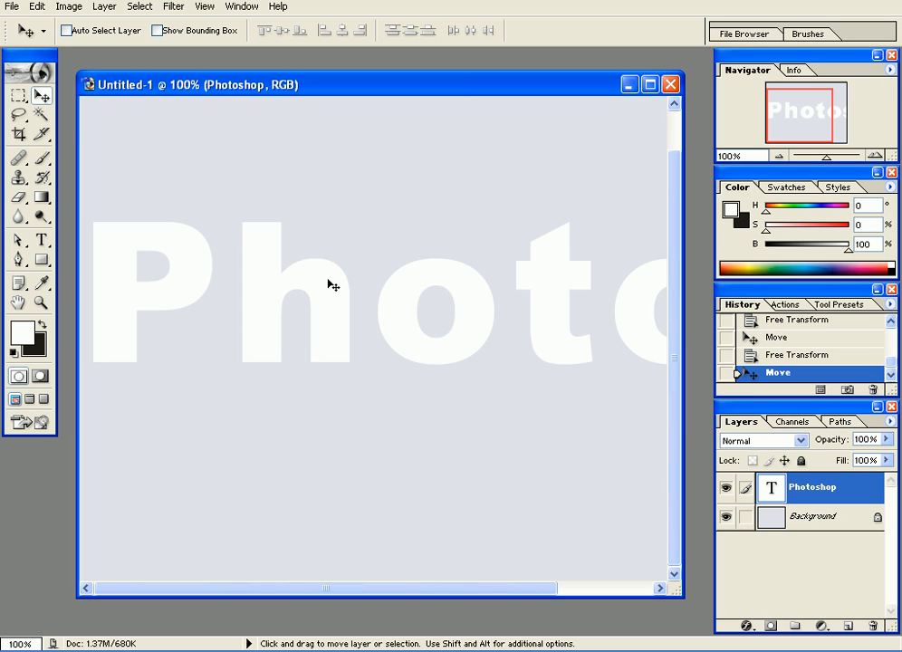
left_click_drag(334, 285, 382, 298)
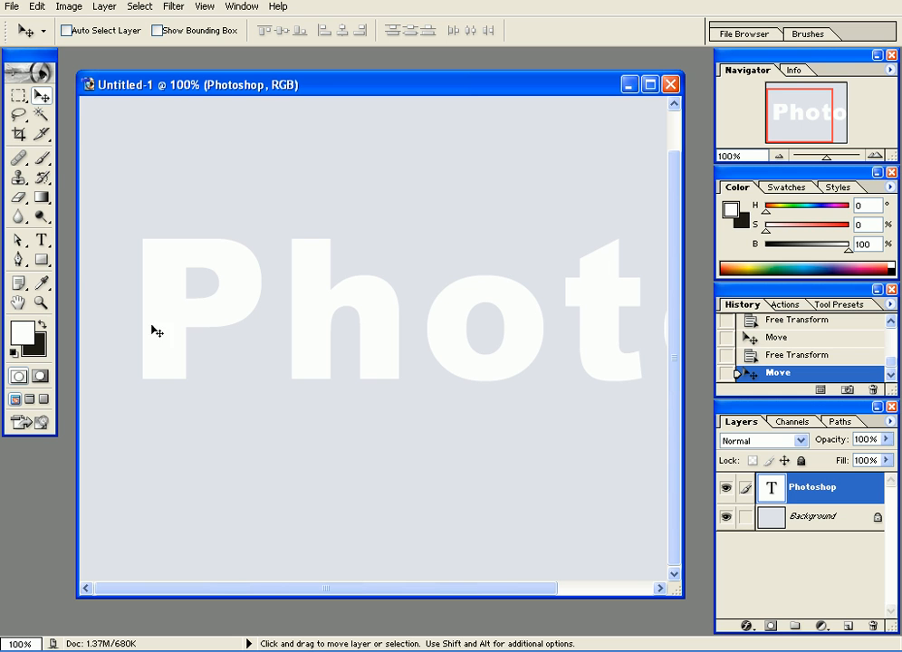
Darken the Background layer with a Curves adjustment by pulling the RGB curve downward.
left_click(807, 524)
key("ctrl+m")
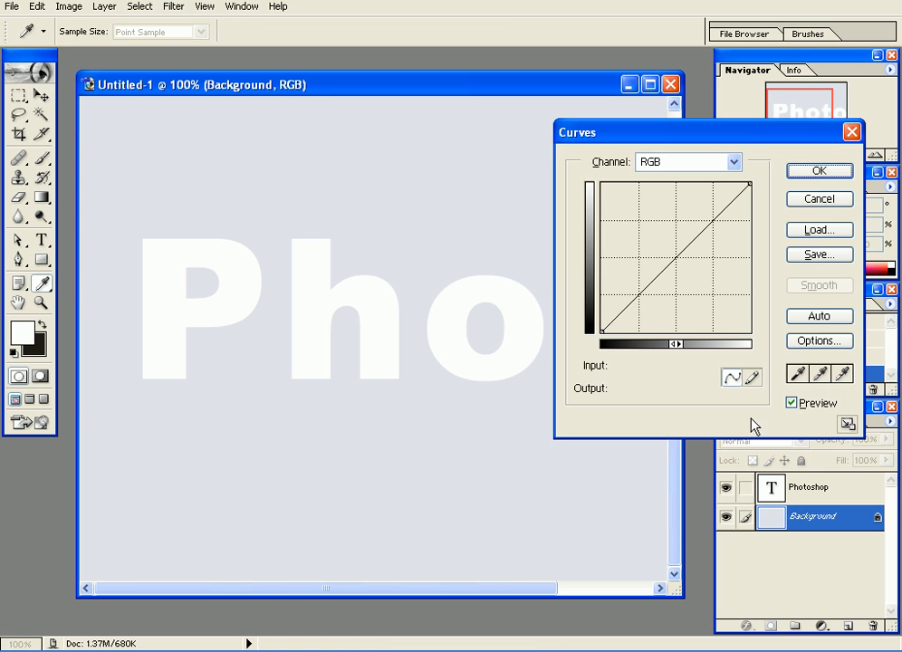
left_click_drag(684, 278, 705, 296)
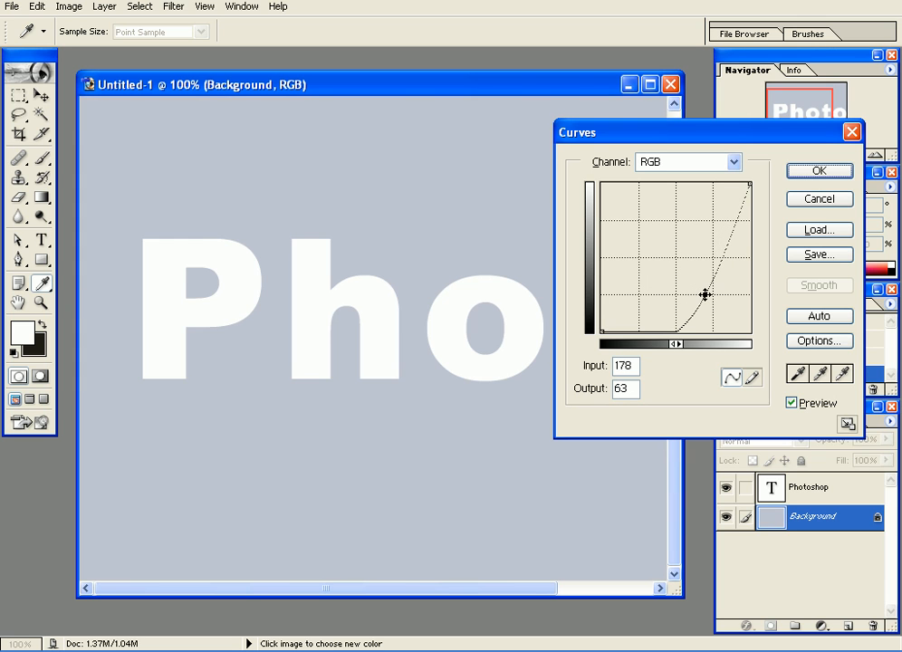
left_click(819, 170)
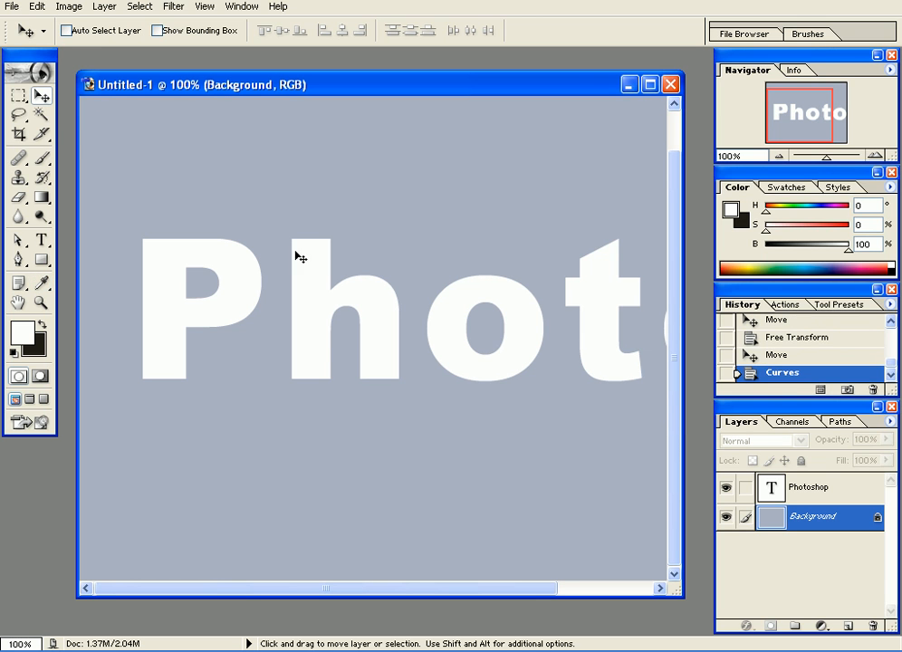
Reselect the "Photoshop" text layer and scale it up further with Free Transform, moving its first letters toward the canvas centre.
right_click(235, 262)
left_click(253, 280)
left_click_drag(254, 280, 258, 263)
key("ctrl+t")
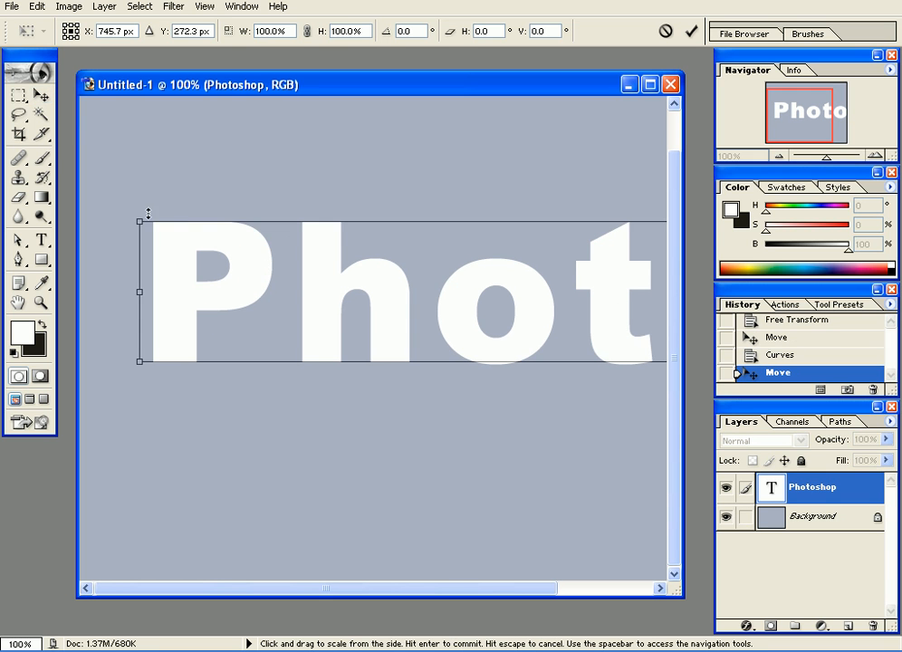
left_click_drag(142, 222, 411, 255)
left_click_drag(271, 279, 468, 403)
left_click_drag(348, 372, 149, 349)
left_click_drag(392, 369, 538, 322)
key("Return")
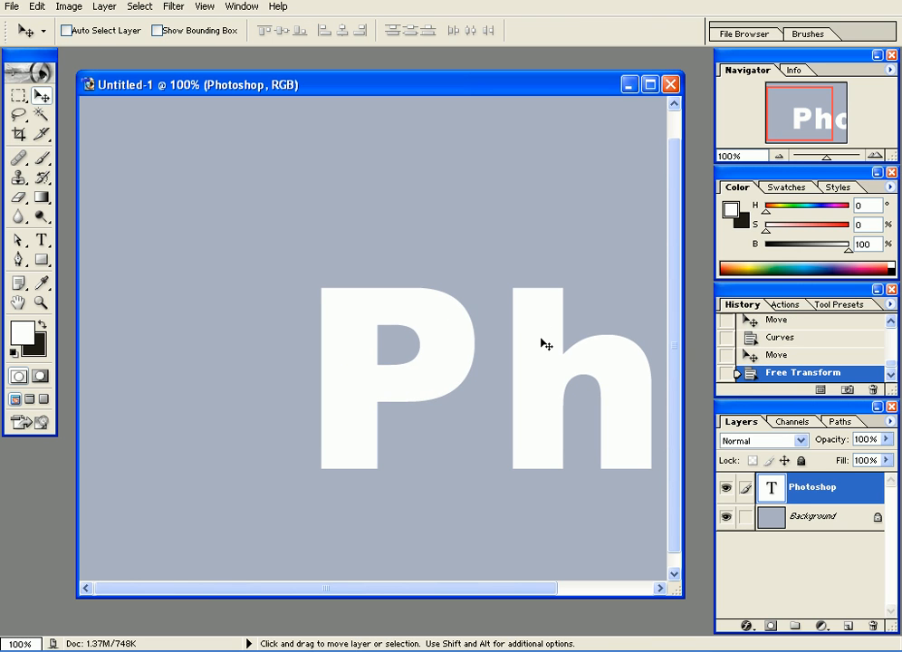
Rasterize the "Photoshop" text layer and move the lettering slightly sideways.
right_click(811, 495)
left_click(757, 412)
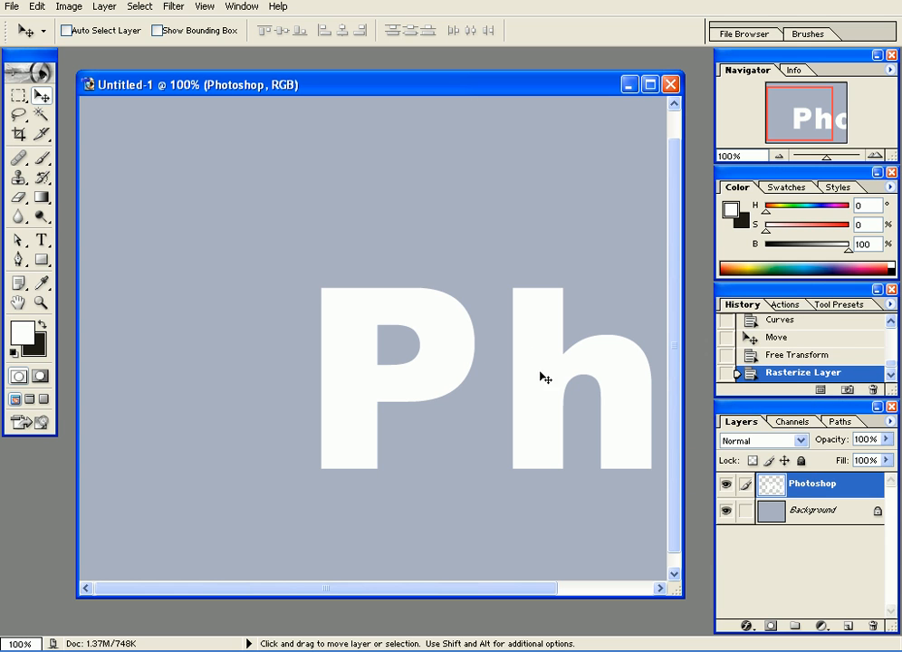
left_click_drag(462, 338, 510, 336)
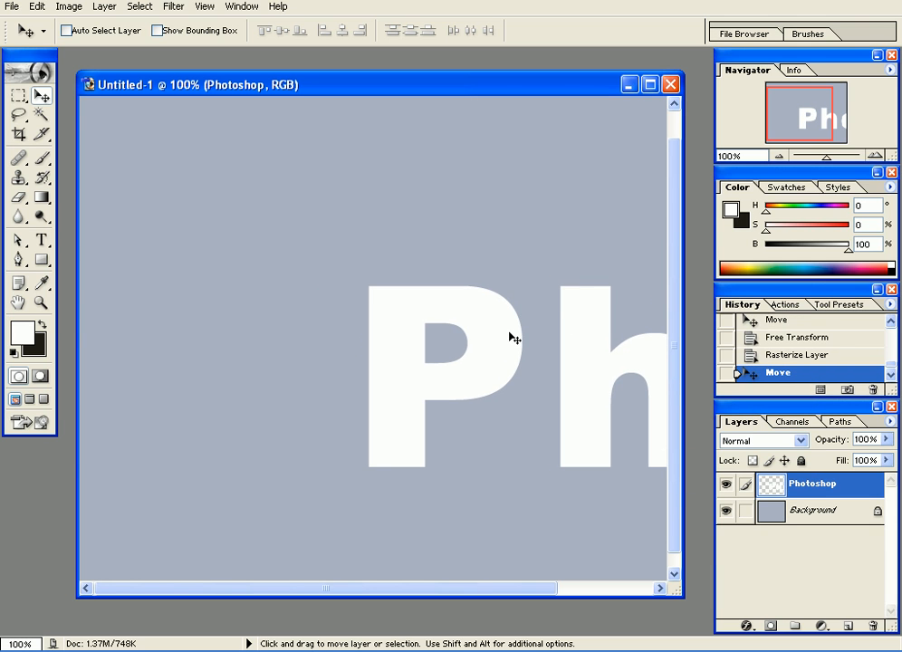
Scale the rasterized "Photoshop" lettering proportionally to about 230% with Free Transform, bringing the letter P into view.
key("ctrl+t")
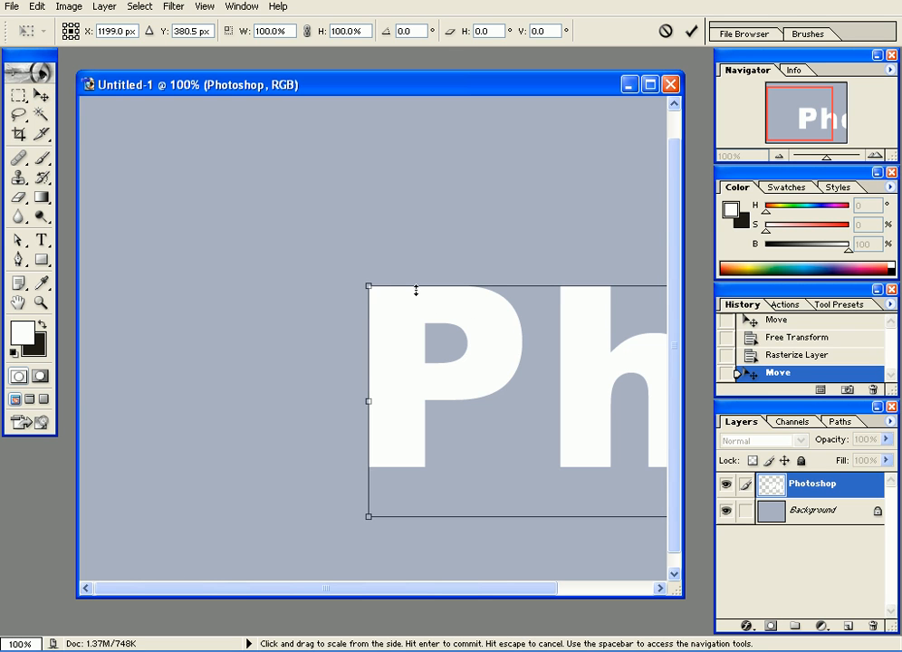
left_click_drag(364, 280, 162, 100)
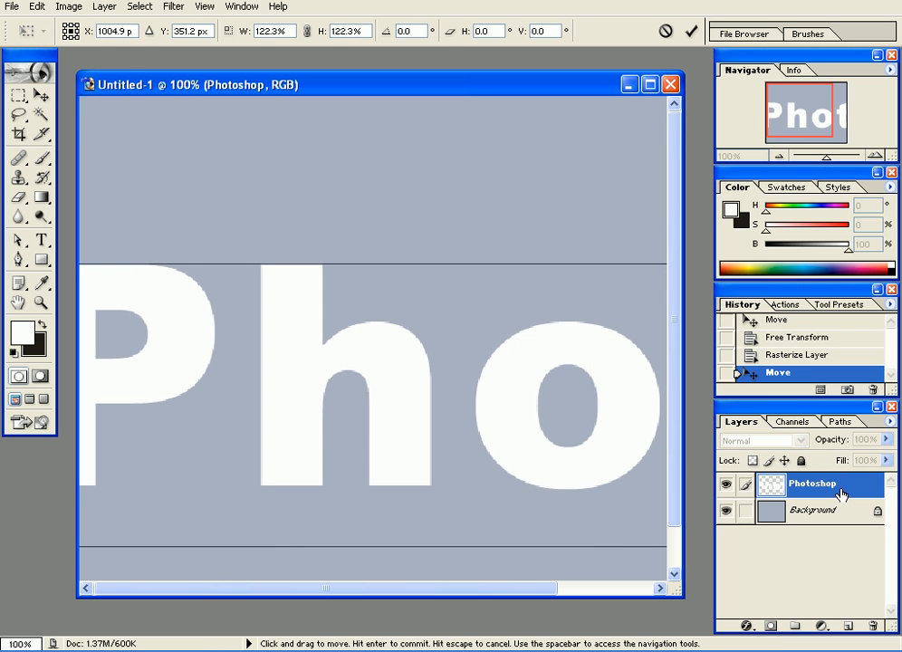
left_click_drag(419, 333, 797, 435)
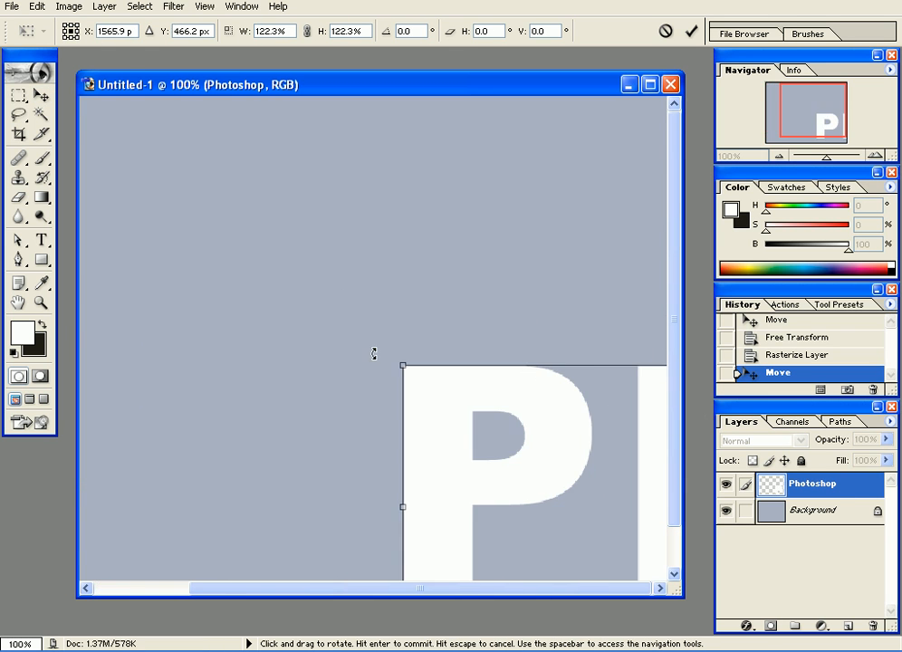
left_click_drag(405, 364, 125, 91)
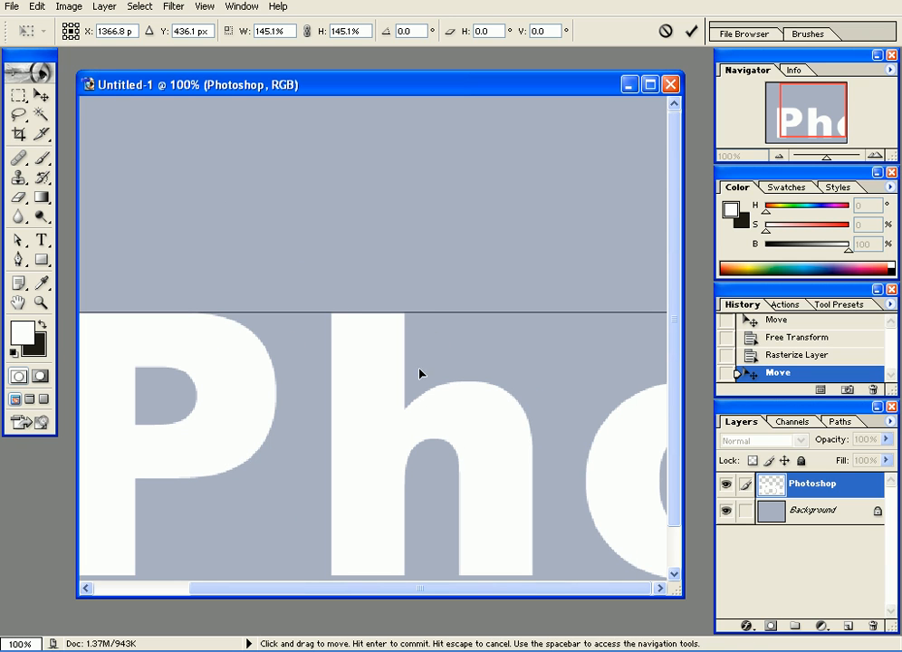
left_click_drag(429, 423, 690, 423)
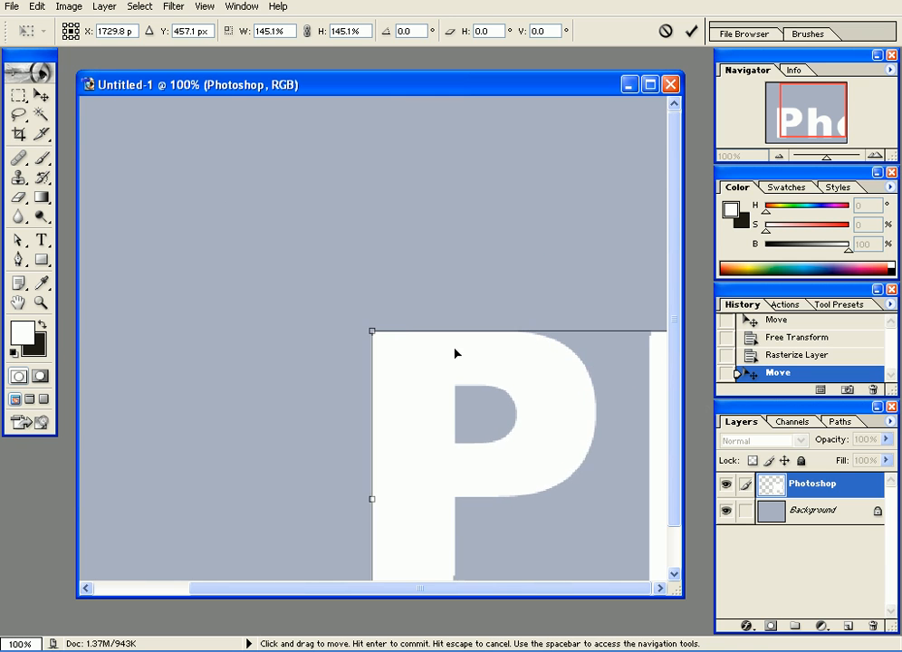
left_click_drag(375, 335, 7, 250)
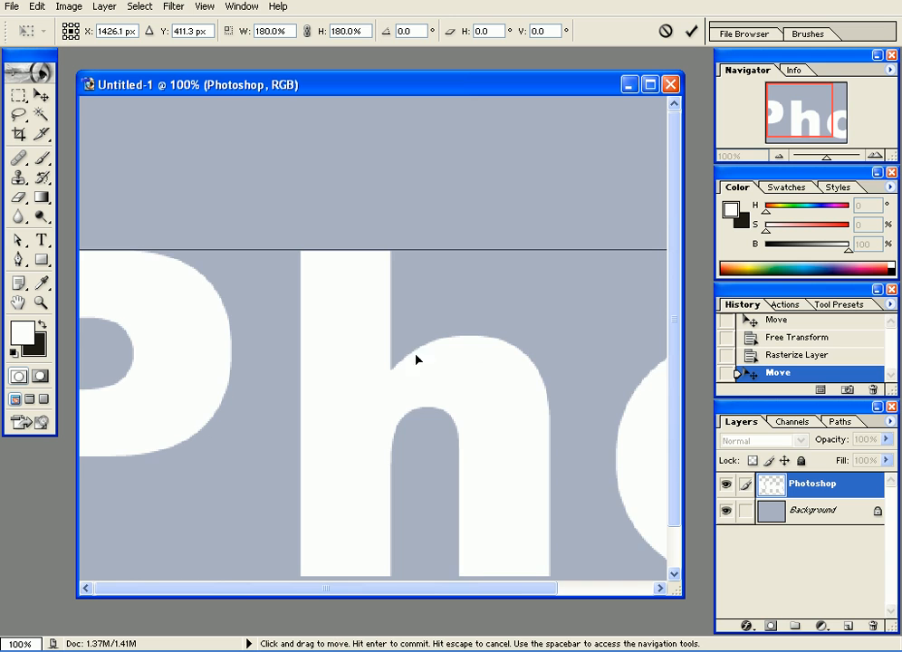
left_click_drag(399, 356, 690, 402)
left_click_drag(309, 295, 54, 99)
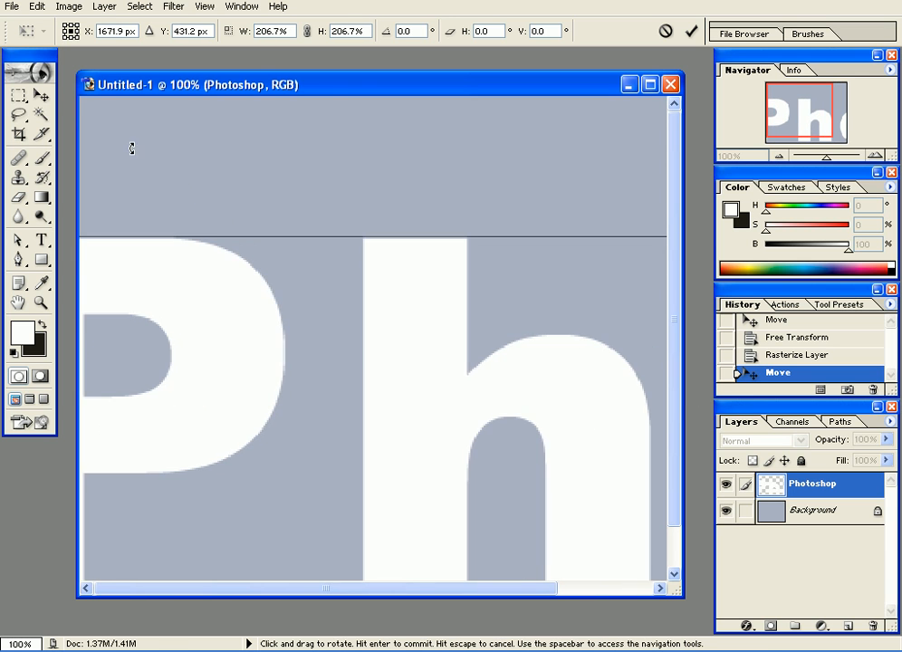
left_click_drag(245, 288, 585, 396)
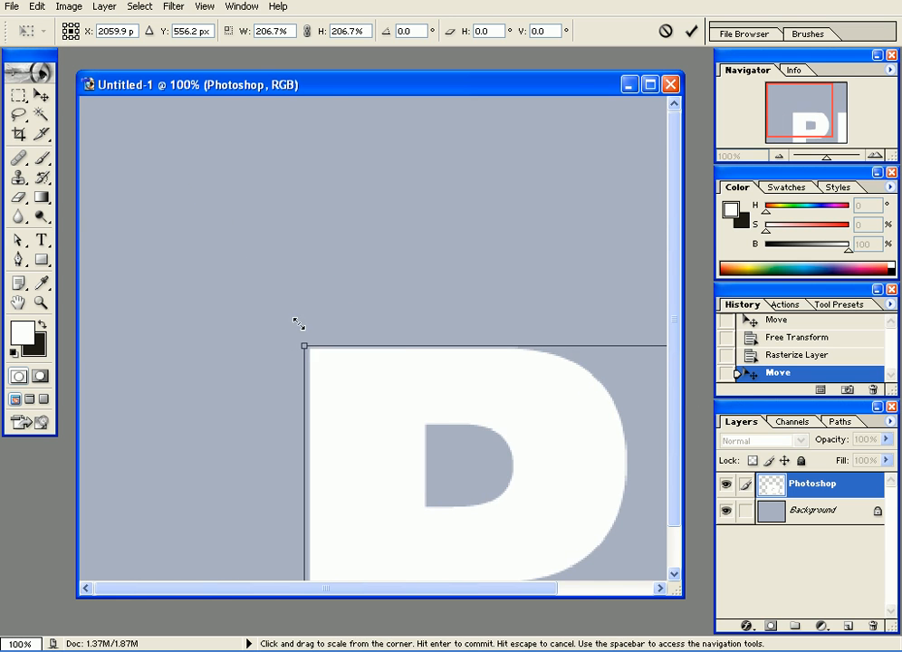
left_click_drag(306, 346, 4, 292)
left_click_drag(265, 335, 451, 268)
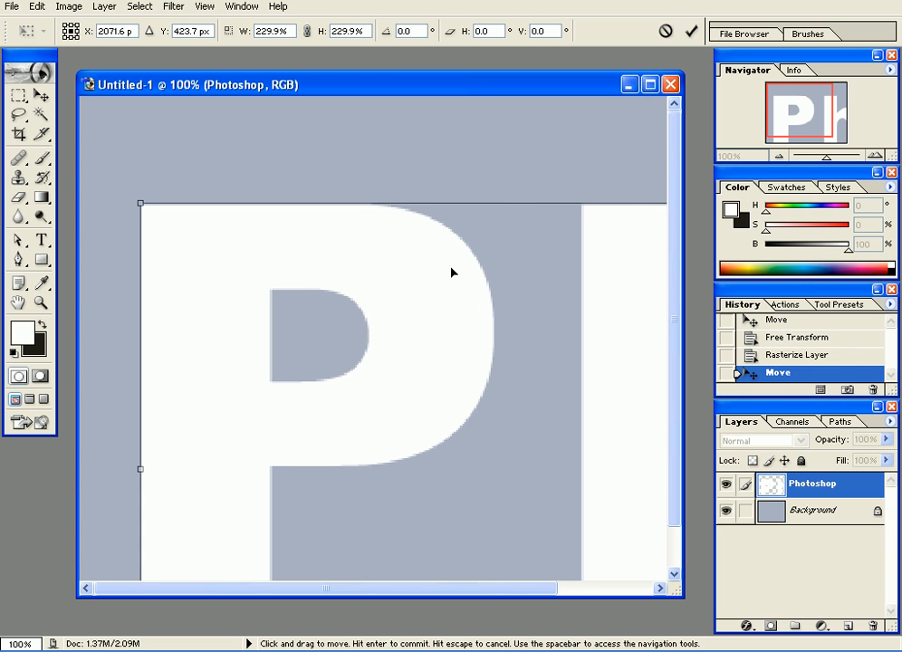
key("Return")
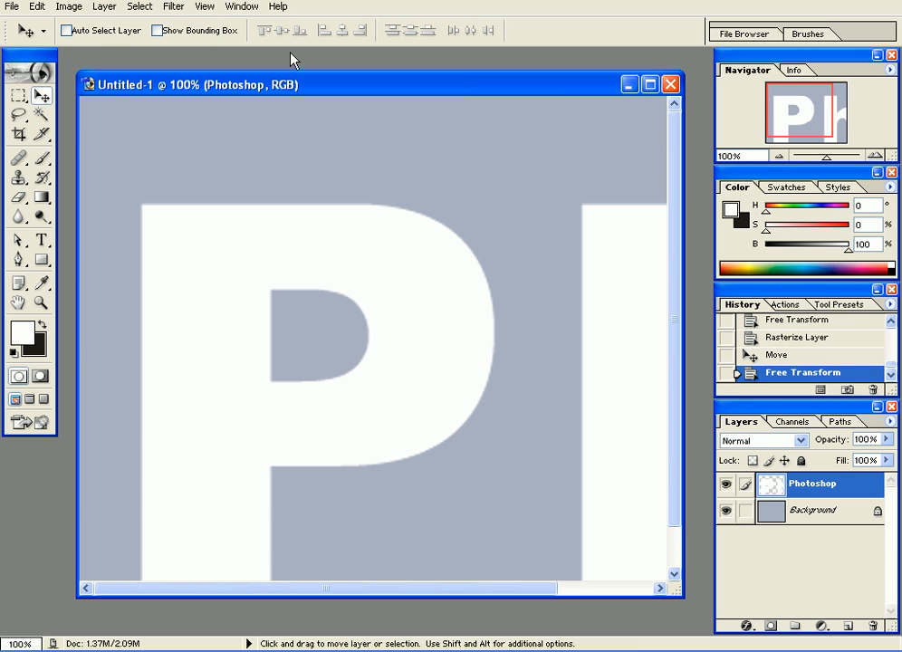
Nudge the enlarged "Photoshop" lettering and delete its layer.
left_click_drag(380, 276, 374, 246)
left_click_drag(813, 484, 872, 626)
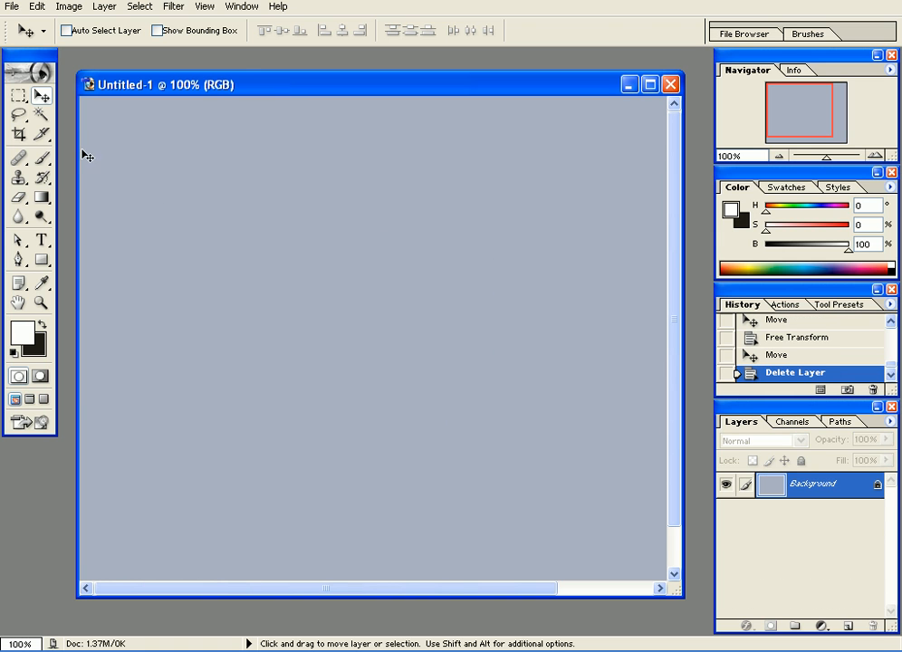
Add the text "Photoshop" again, move it nearer the canvas centre and rasterize its layer.
left_click(41, 240)
left_click(333, 268)
type("Photop")
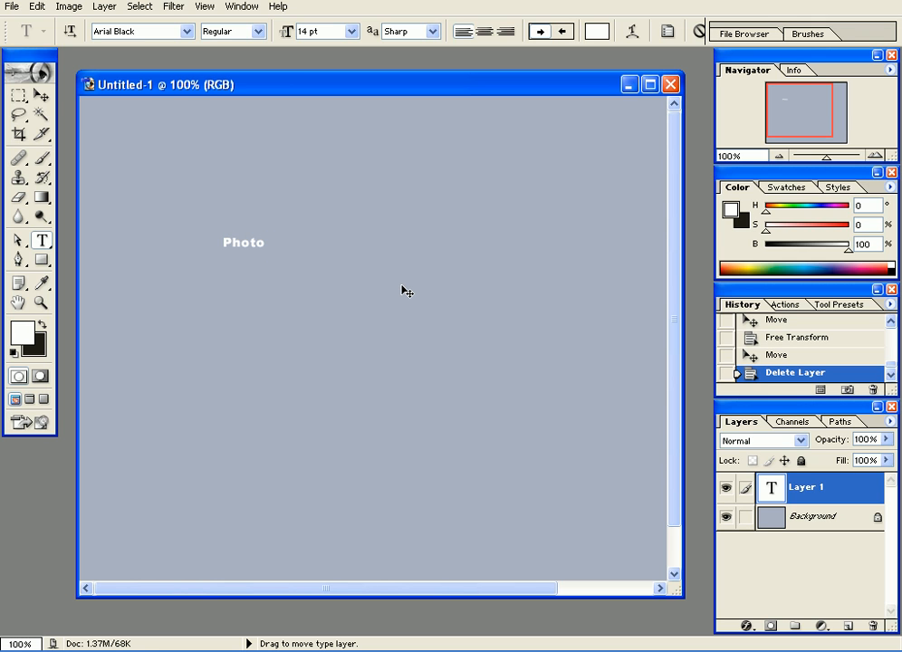
left_click(41, 95)
left_click_drag(251, 249, 315, 287)
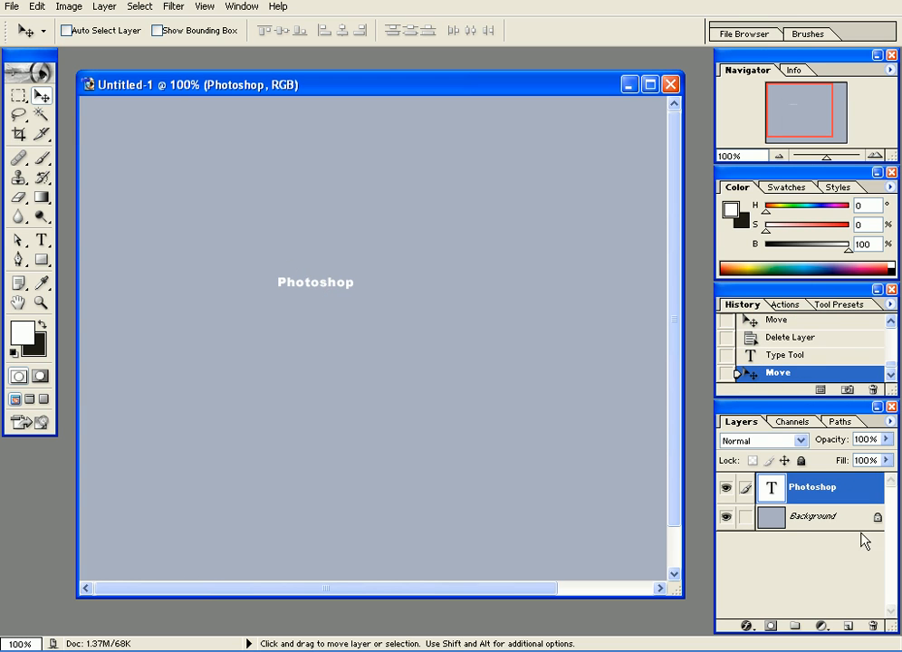
right_click(816, 489)
left_click(688, 412)
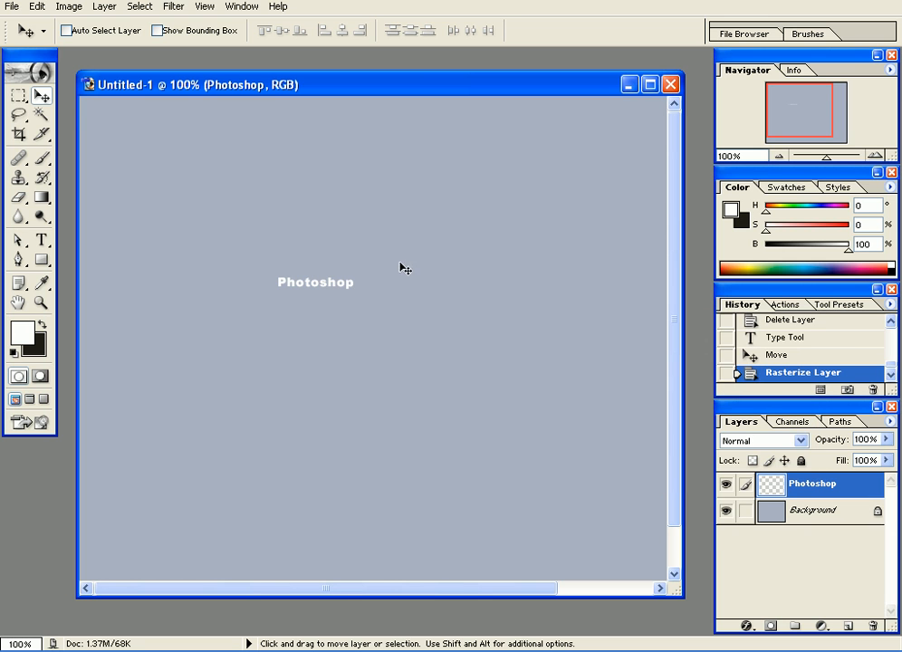
left_click(36, 6)
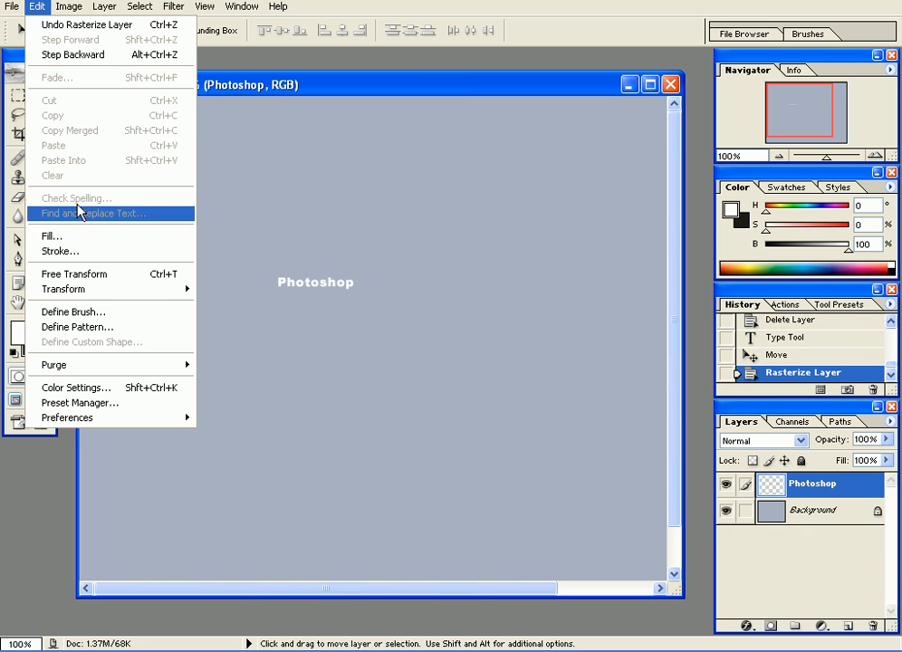
mouse_move(76, 292)
left_click(258, 372)
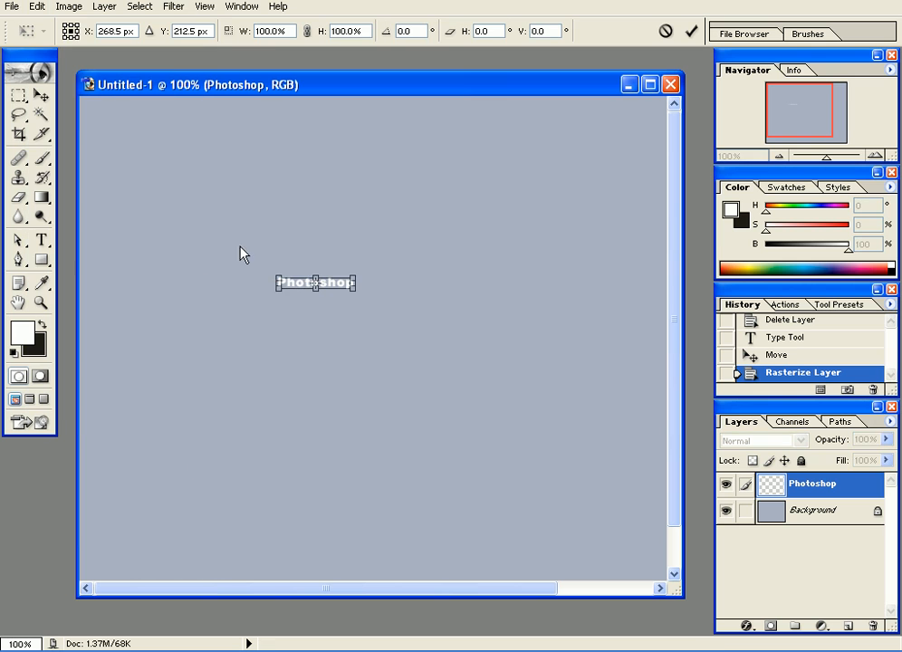
left_click_drag(277, 277, 284, 123)
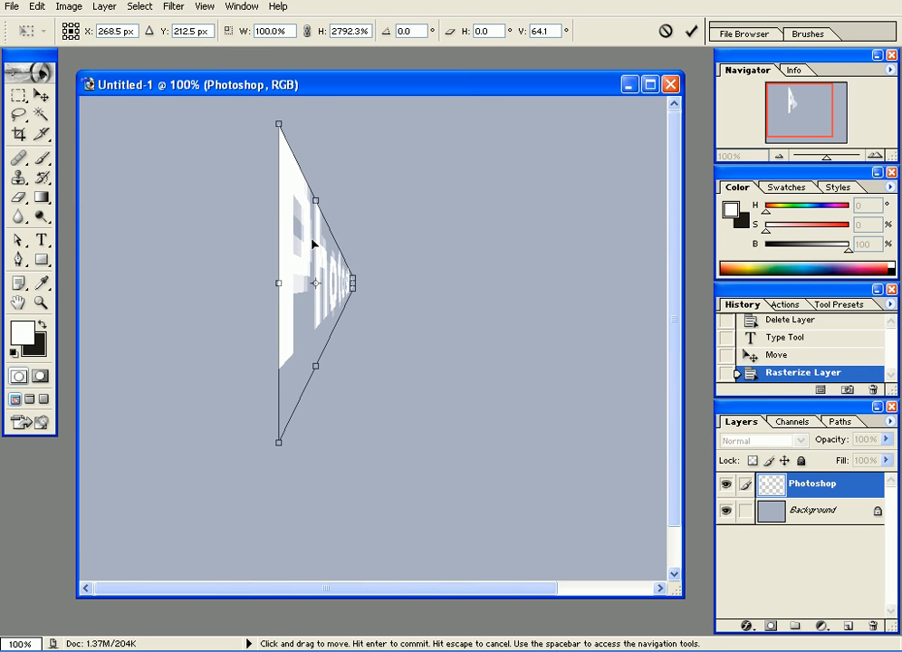
key("Escape")
Enlarge the rasterized "Photoshop" lettering beyond the canvas width with Free Transform and shift it slightly.
key("ctrl+t")
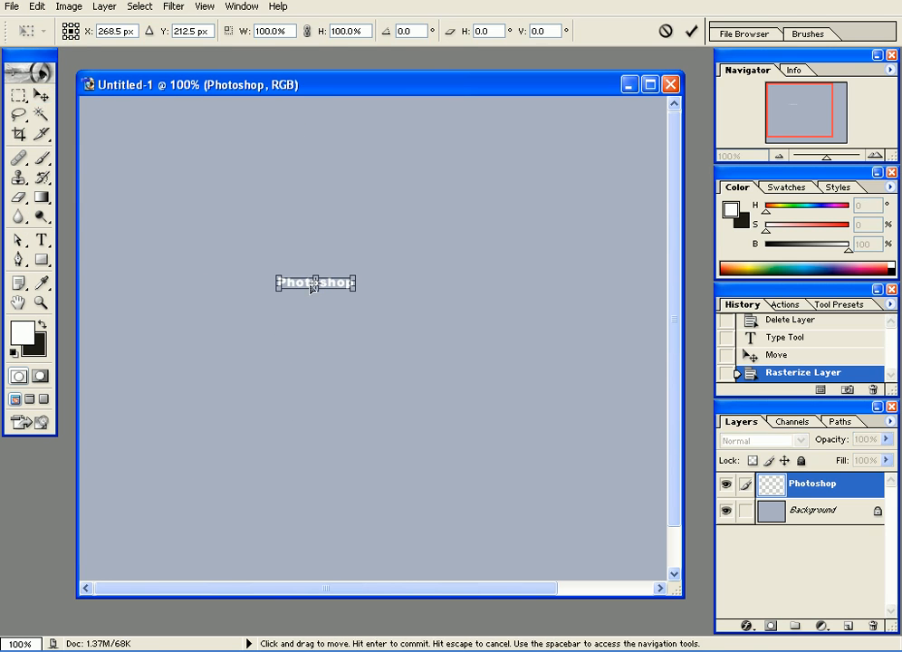
left_click_drag(357, 275, 640, 151)
key("Return")
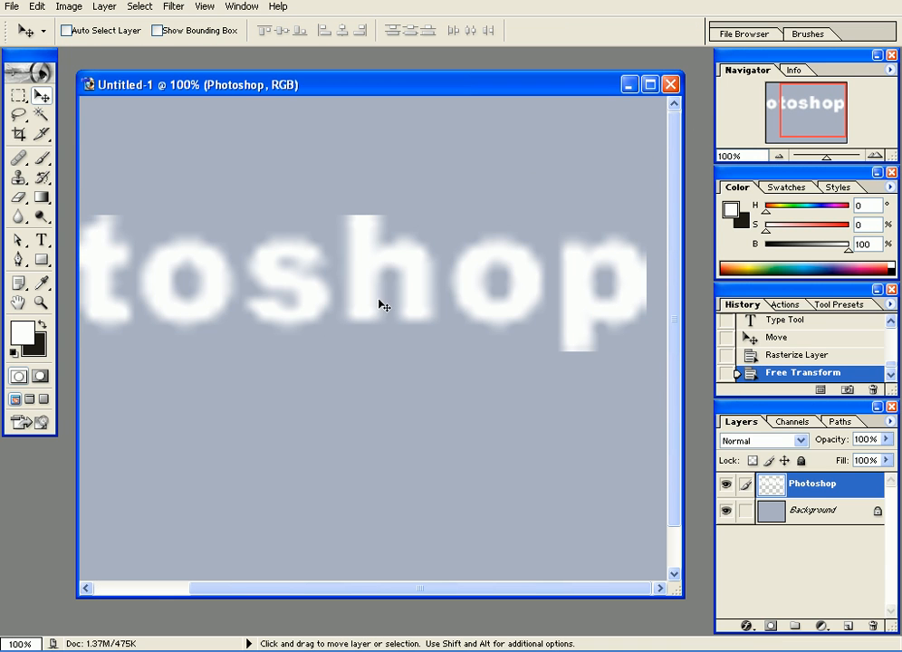
left_click_drag(384, 293, 446, 320)
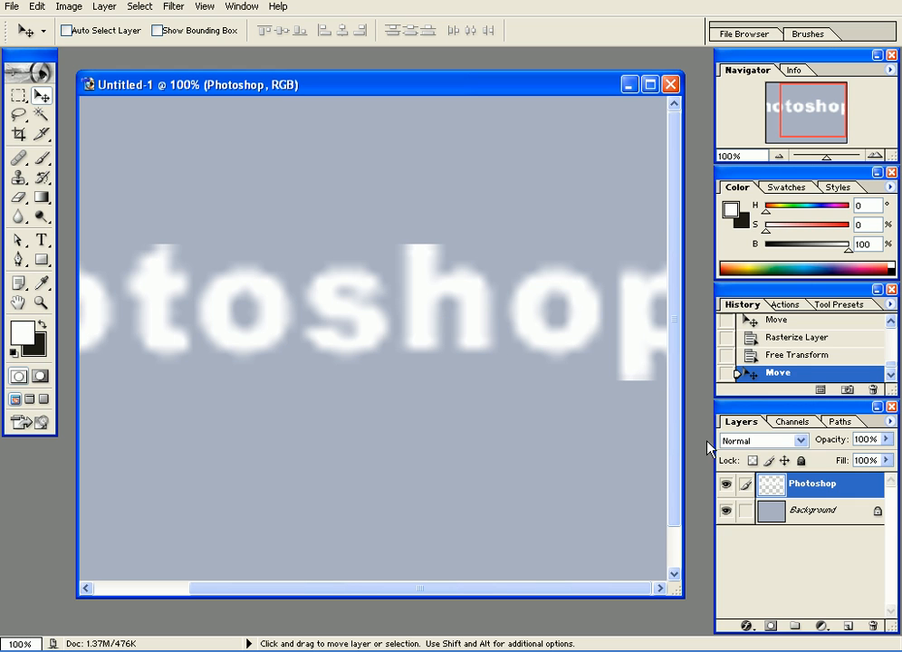
Delete the enlarged raster layer and add the text "Photoshop" in white 14 pt Arial Black near the canvas centre.
left_click_drag(786, 483, 874, 628)
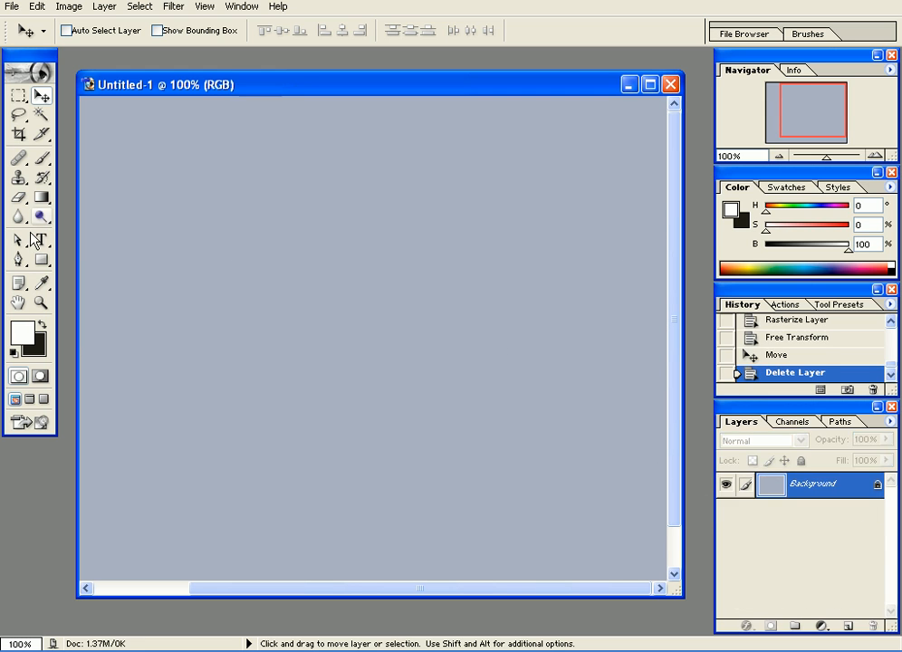
left_click(41, 240)
left_click(379, 256)
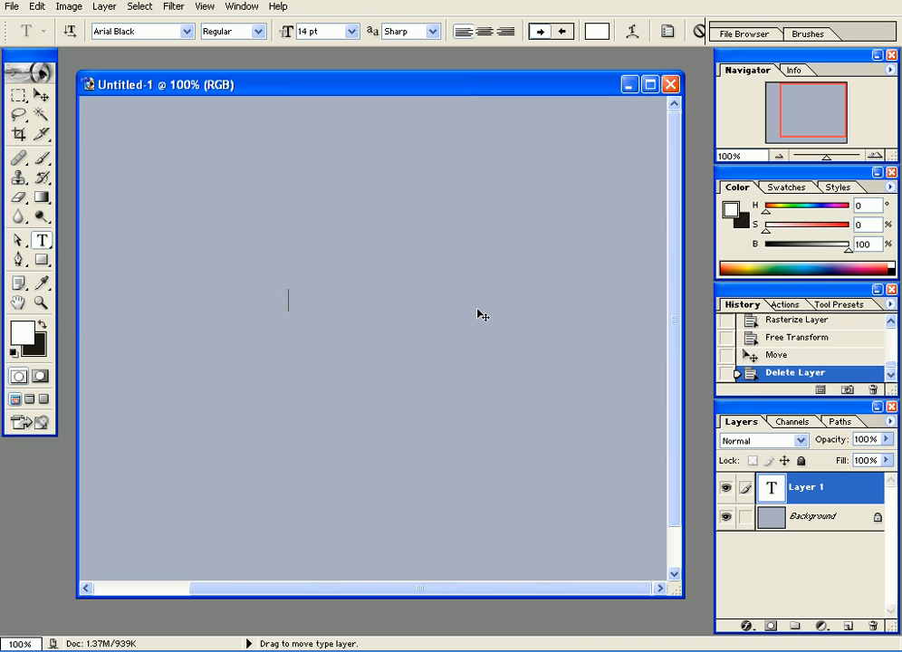
type("Photoshop")
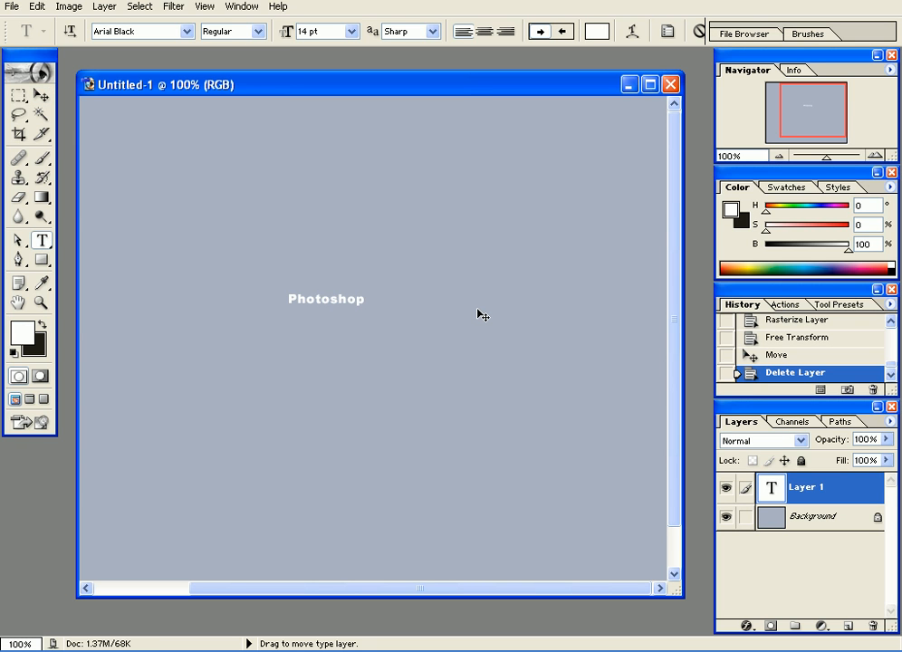
Scale the "Photoshop" type layer with Free Transform to nearly the visible canvas width and reposition it around the middle.
left_click(41, 95)
key("ctrl+t")
left_click_drag(367, 310, 649, 544)
left_click_drag(412, 331, 273, 317)
left_click_drag(563, 336, 639, 343)
left_click_drag(407, 313, 381, 350)
key("Return")
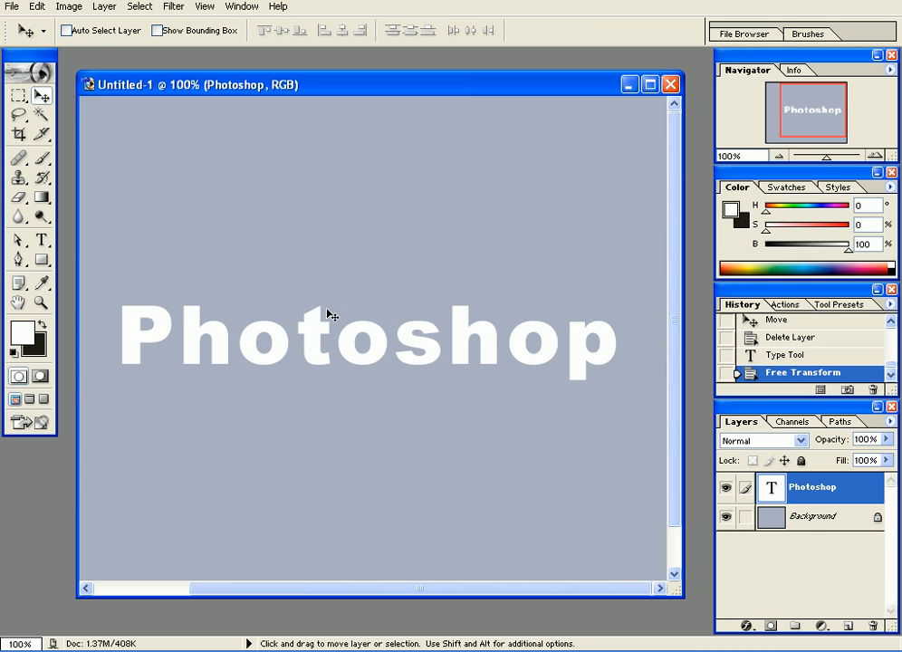
Duplicate the enlarged "Photoshop" type layer as "Photoshop copy".
right_click(798, 497)
left_click(704, 347)
left_click(597, 264)
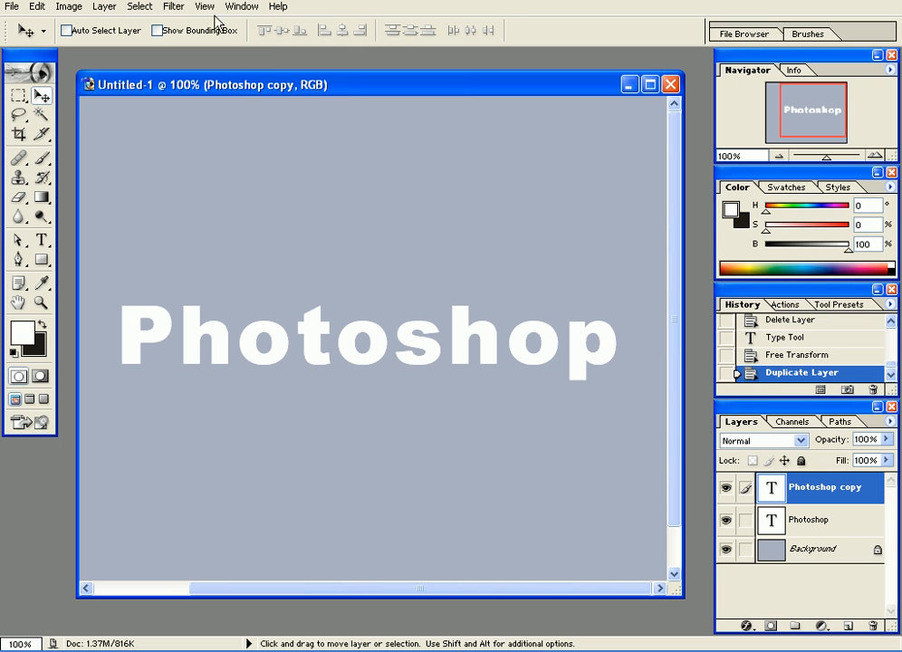
Move the original "Photoshop" type layer away from its copy and undo the move.
left_click(173, 8)
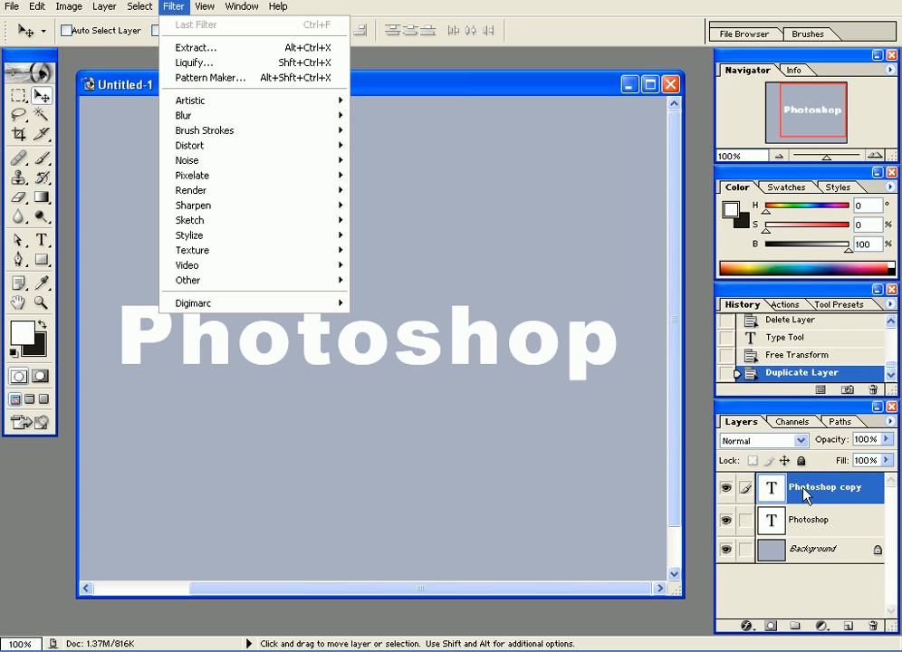
left_click(748, 525)
left_click_drag(412, 377, 351, 288)
key("ctrl+z")
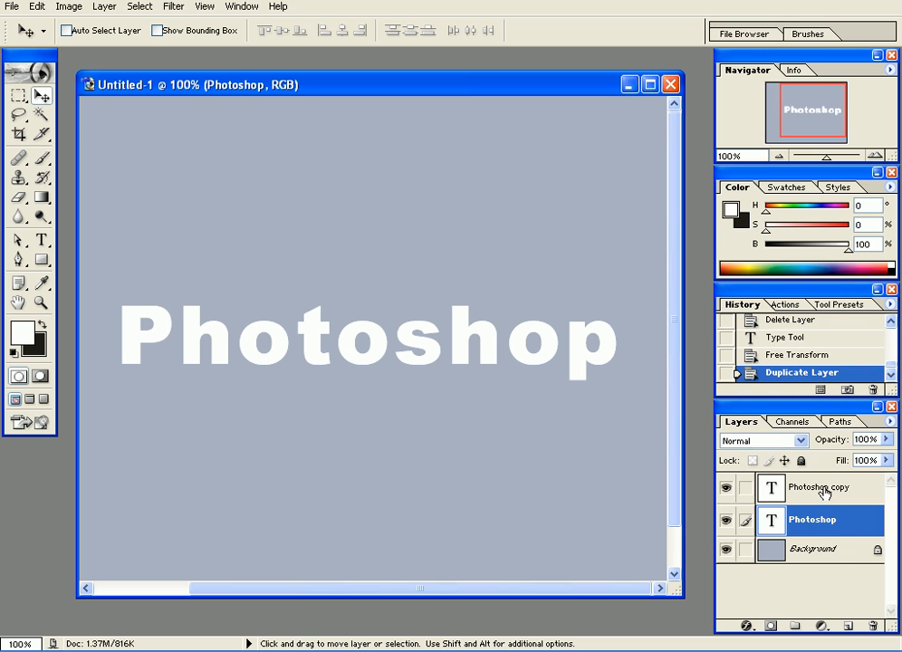
Rasterize the "Photoshop copy" layer with a 7.8-pixel Gaussian Blur and briefly hide the original type layer to check the blur.
left_click(824, 489)
left_click(176, 9)
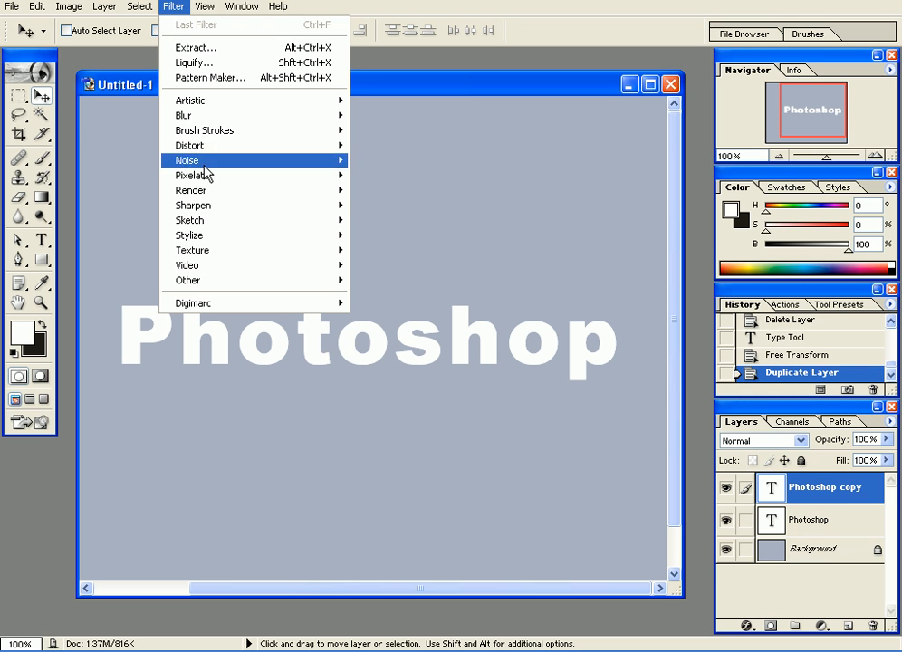
mouse_move(204, 118)
left_click(413, 145)
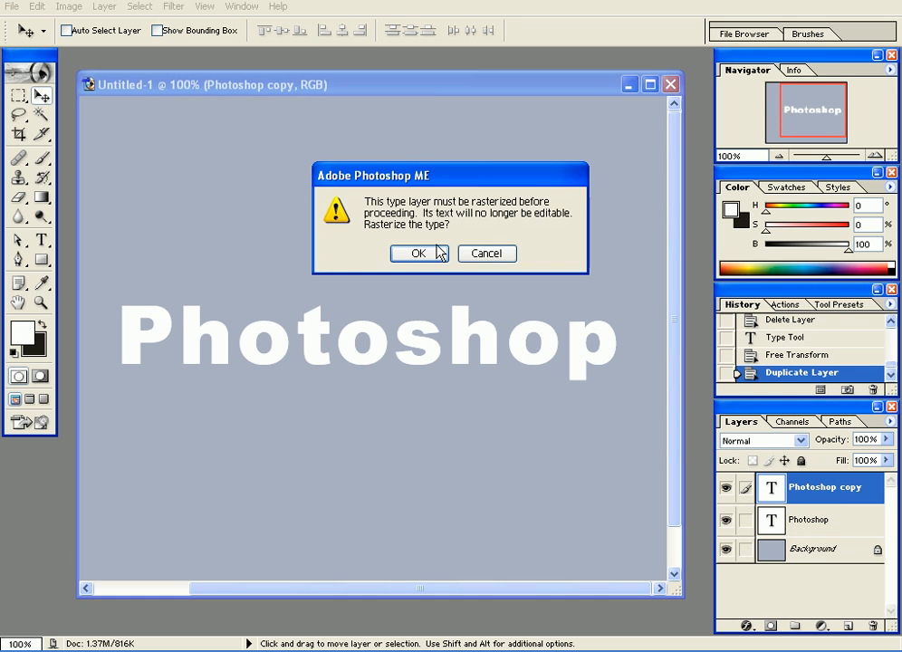
left_click_drag(413, 179, 396, 145)
left_click(388, 211)
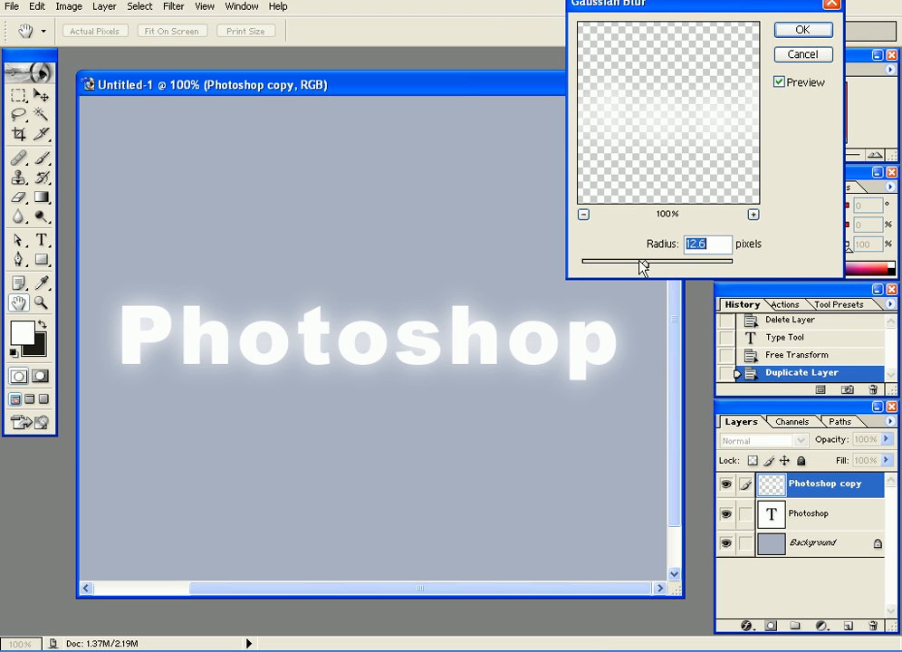
mouse_move(645, 270)
left_mouse_down()
mouse_move(613, 265)
mouse_move(662, 268)
mouse_move(629, 268)
mouse_move(636, 269)
left_mouse_up()
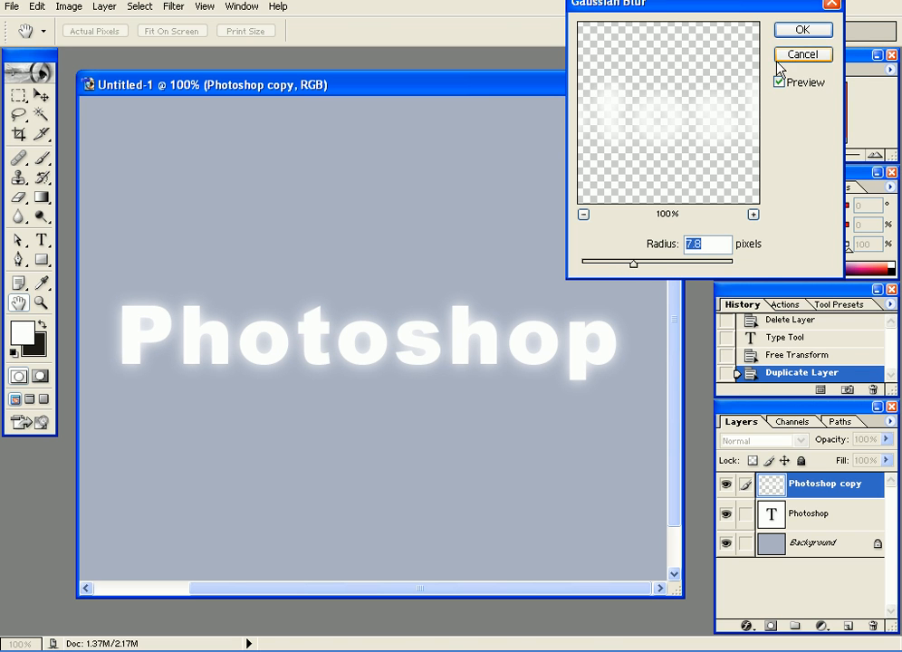
left_click(797, 29)
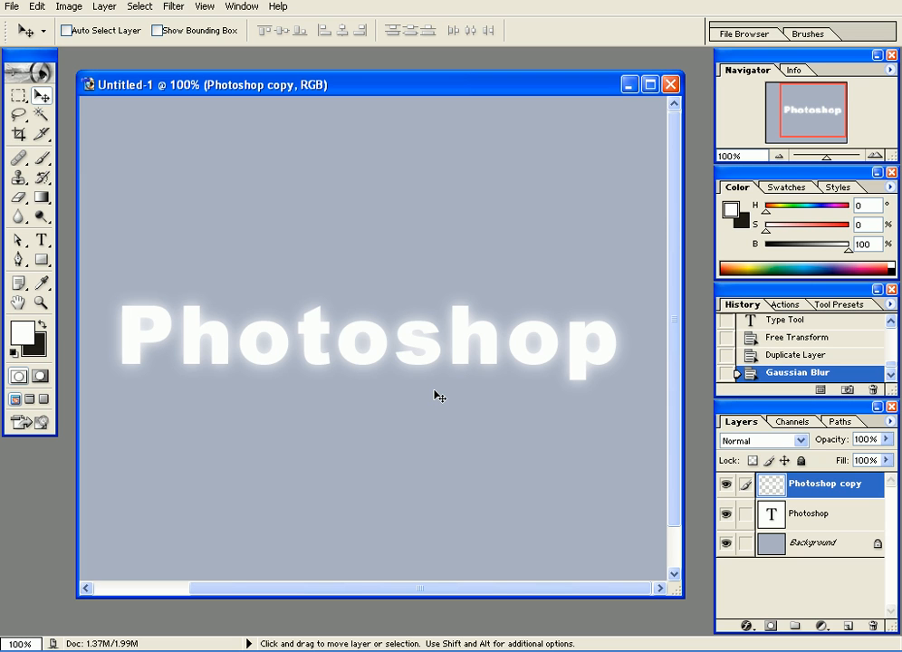
left_click(726, 515)
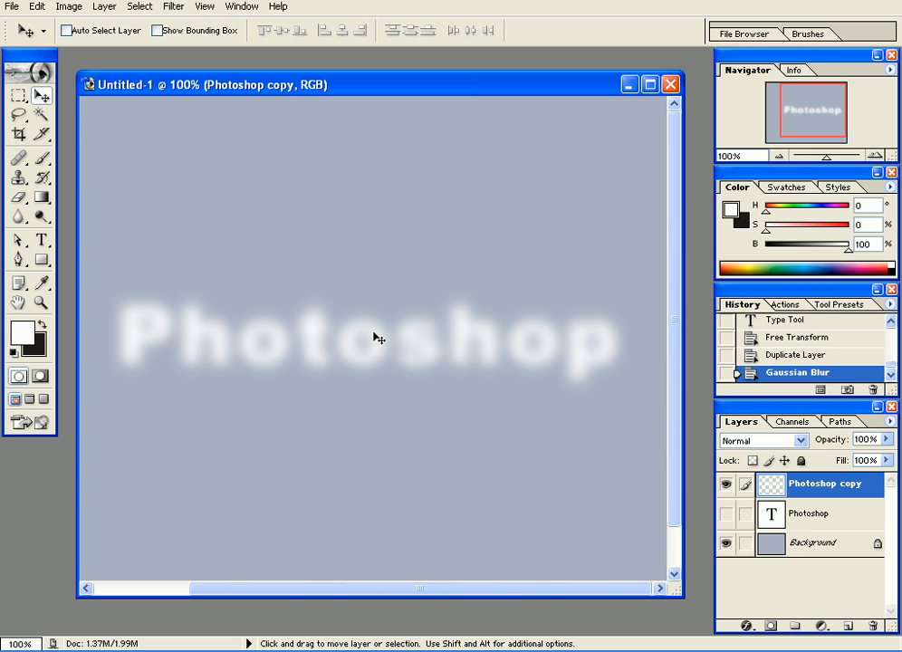
left_click(726, 514)
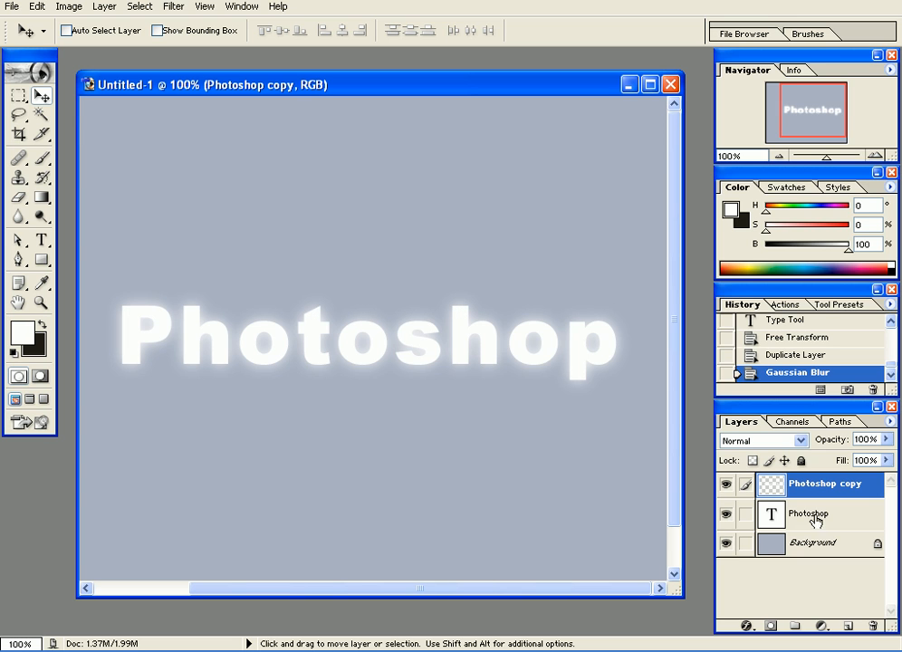
Link the original type layer to the blurred copy and move both together to the canvas's upper edge.
left_click(746, 513)
left_click_drag(366, 355, 371, 264)
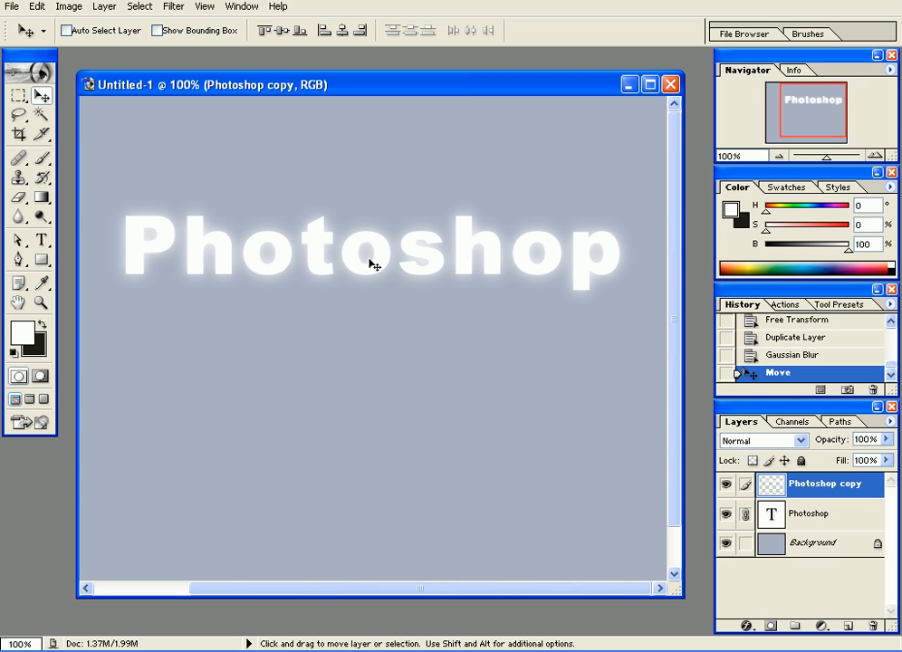
left_click_drag(371, 264, 387, 160)
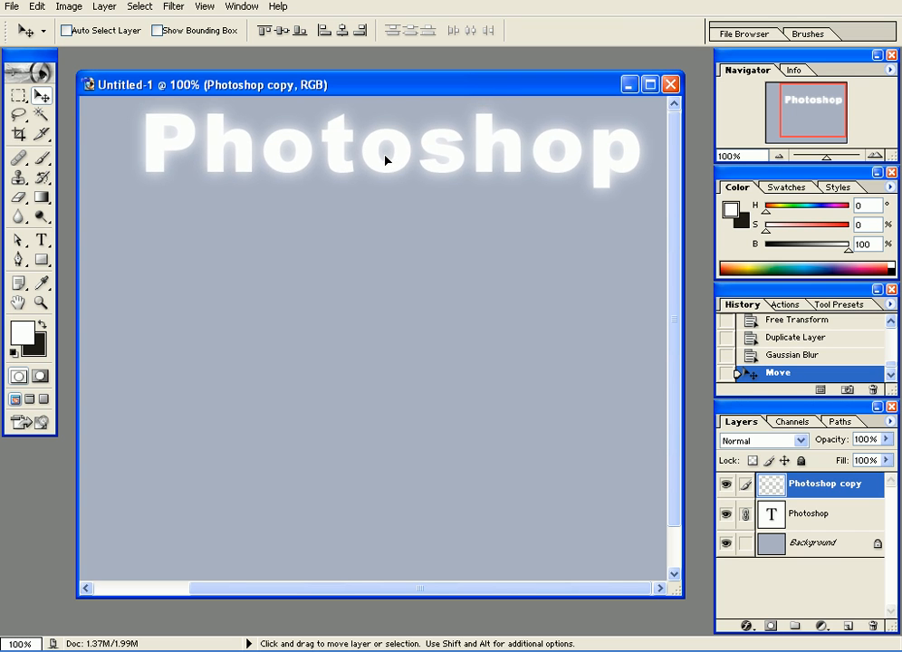
left_click(41, 241)
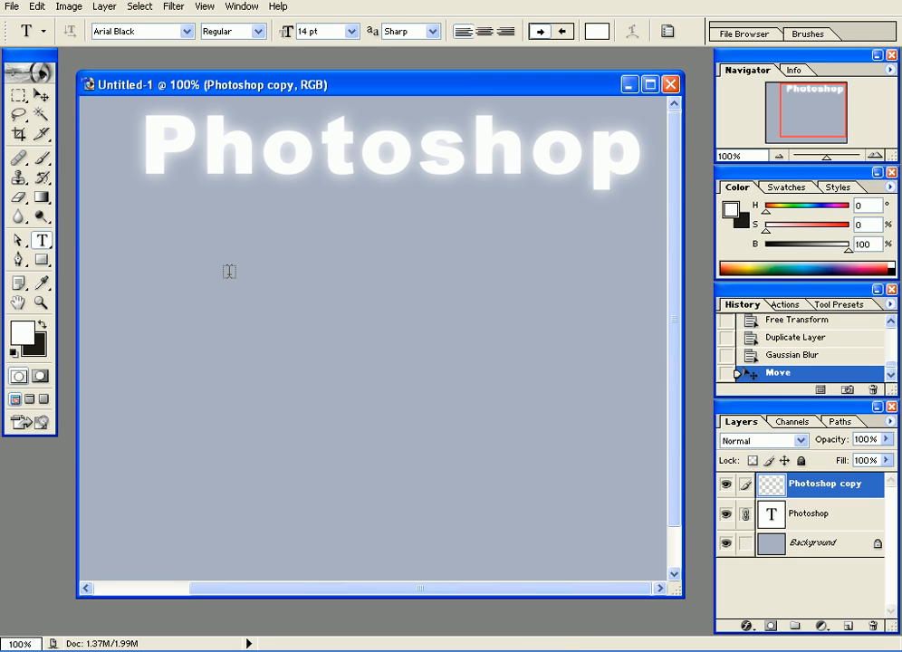
left_click(41, 95)
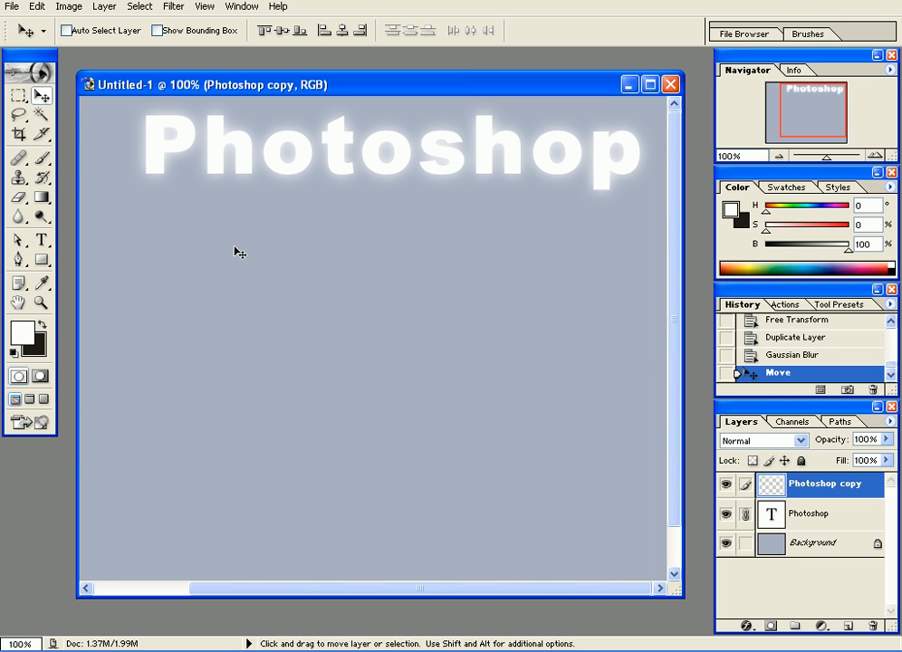
Activate the Custom Shape tool and replace the available shapes with the Animals set.
left_click_drag(41, 260, 103, 348)
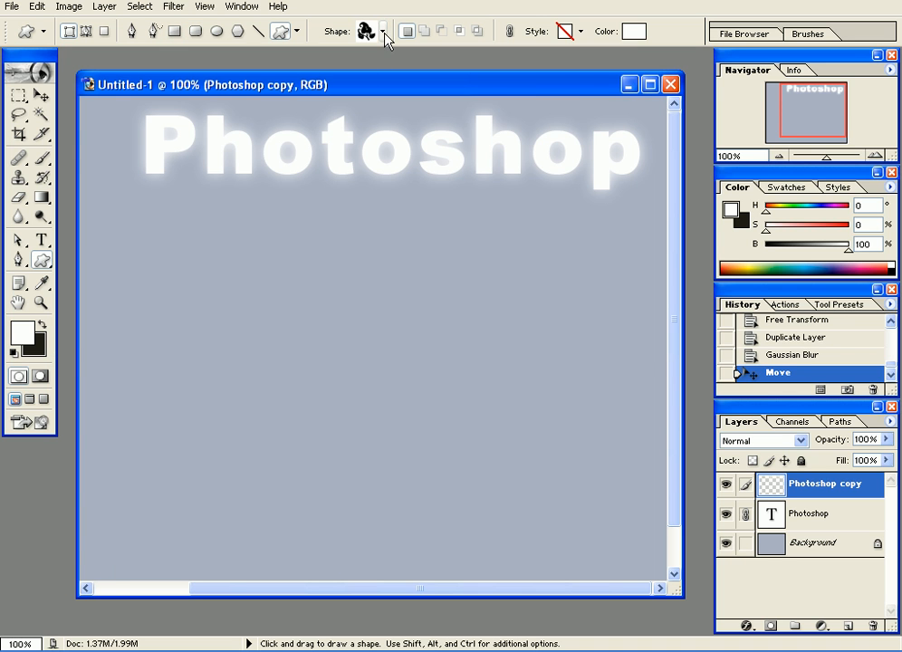
left_click(384, 33)
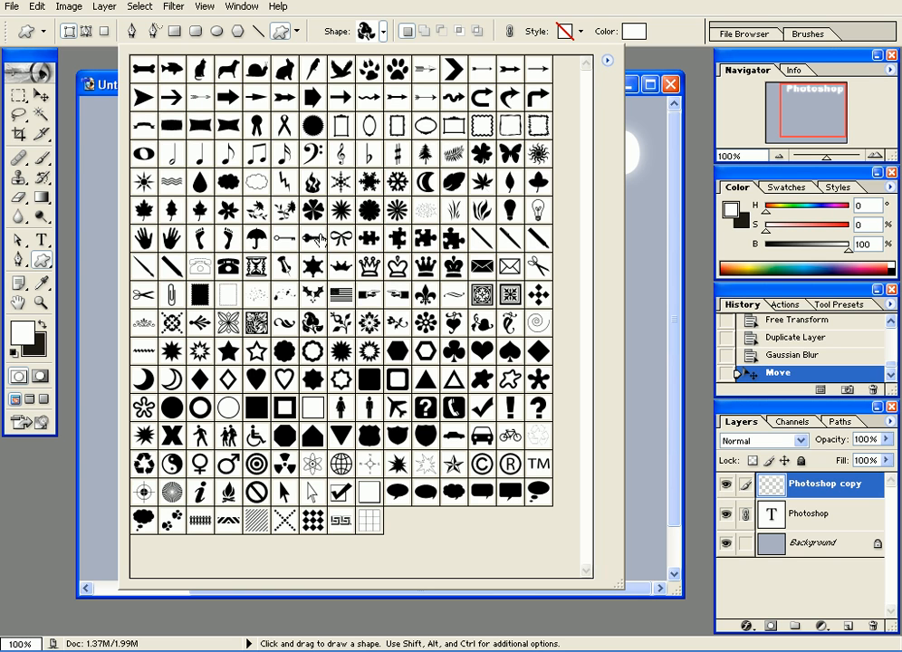
left_click(608, 62)
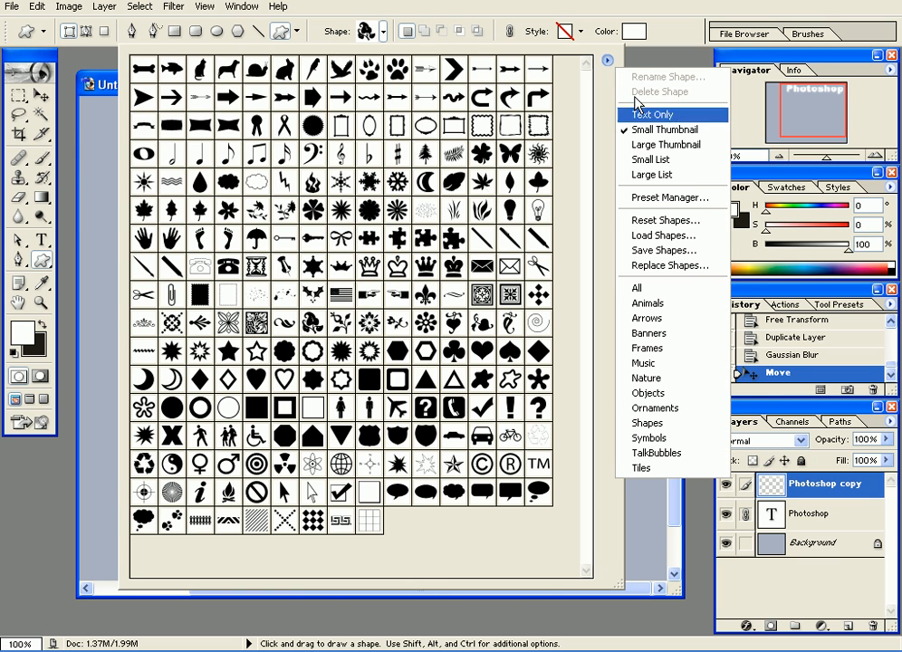
left_click(677, 304)
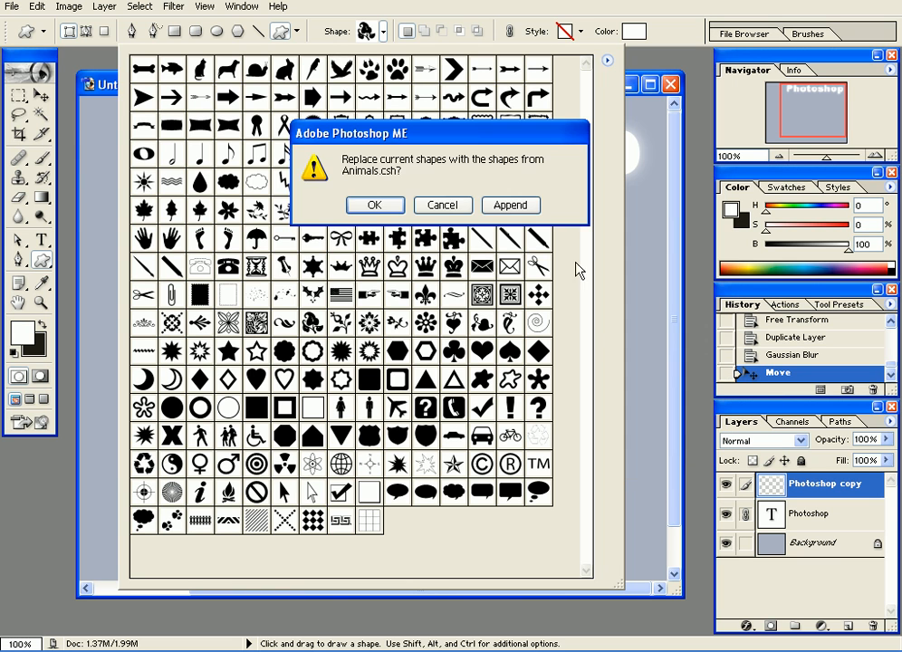
left_click(372, 206)
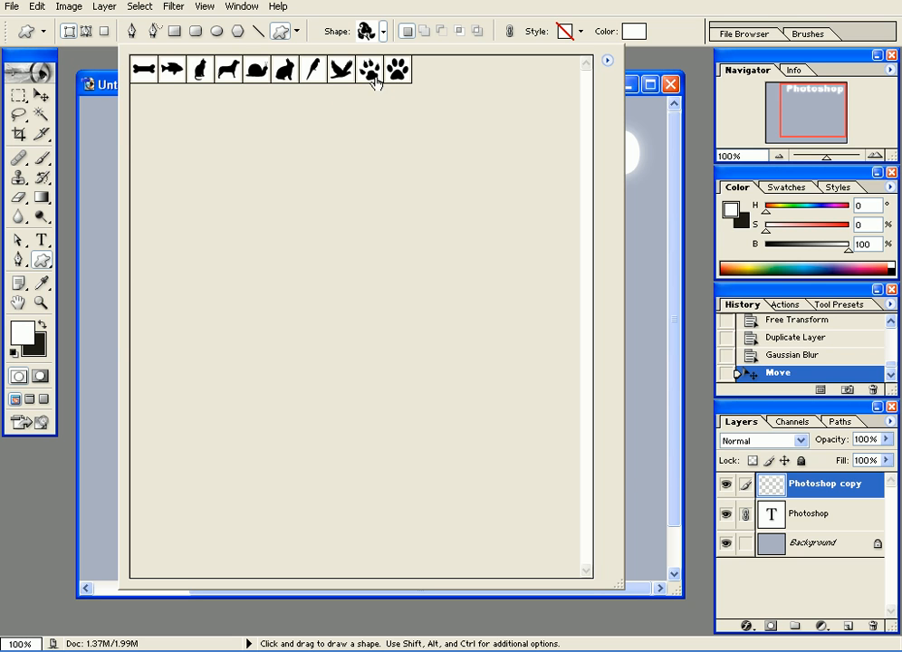
Replace the Animals shapes with the Arrows set.
left_click(608, 61)
left_click(670, 319)
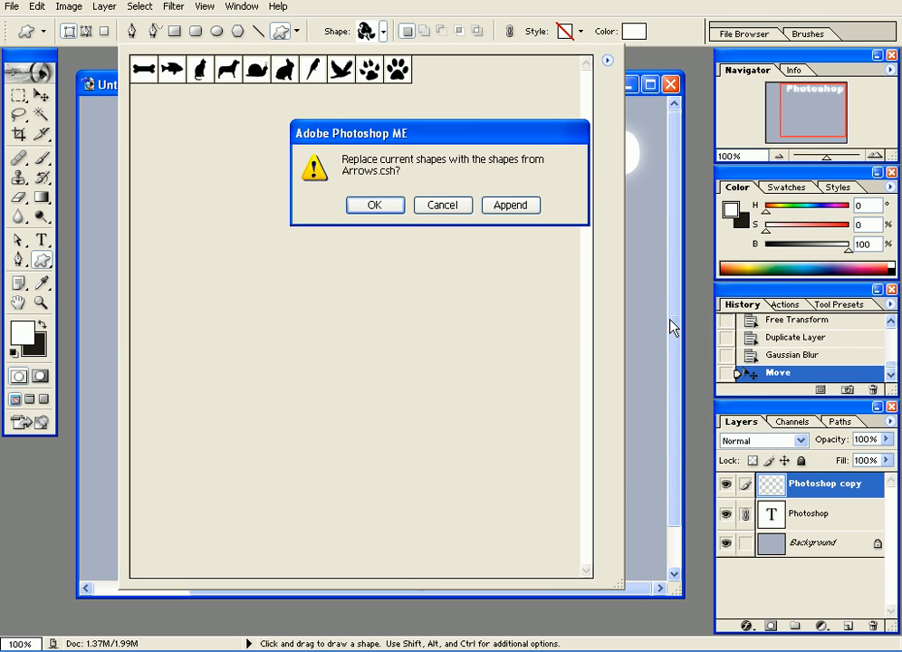
left_click(378, 204)
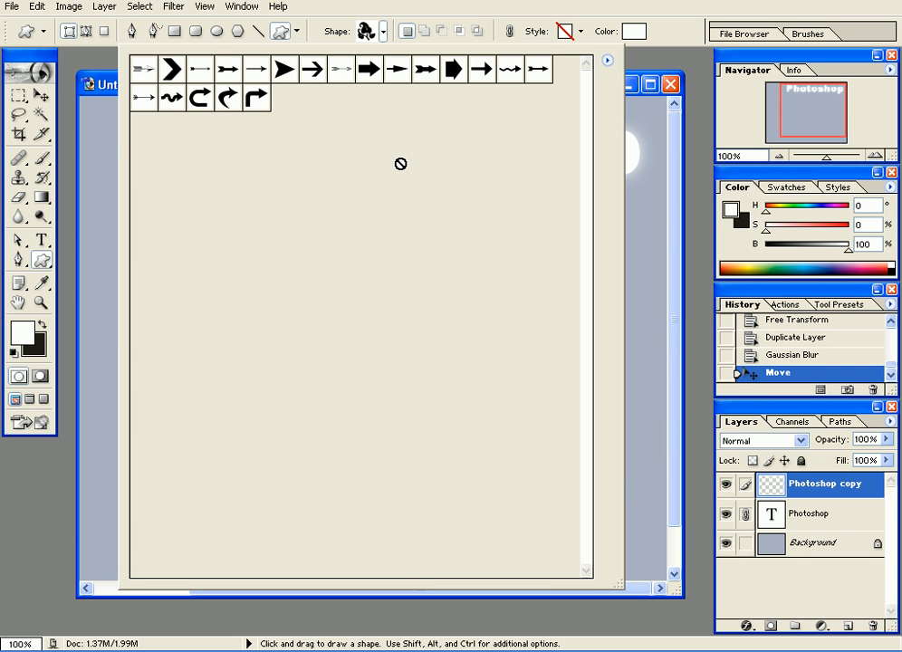
Replace the Arrows shapes with the complete All set.
left_click(608, 62)
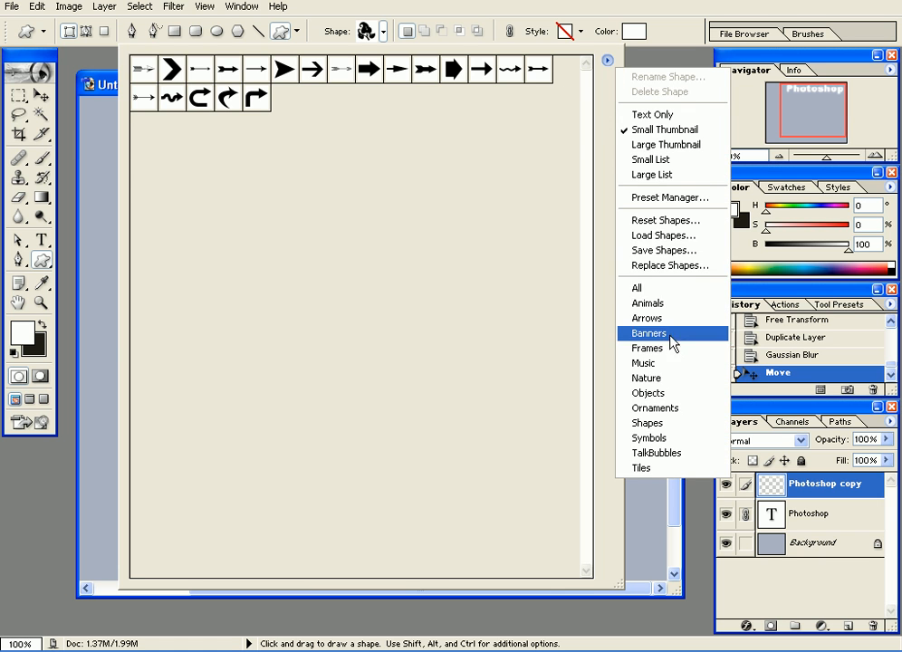
left_click(657, 289)
left_click(372, 207)
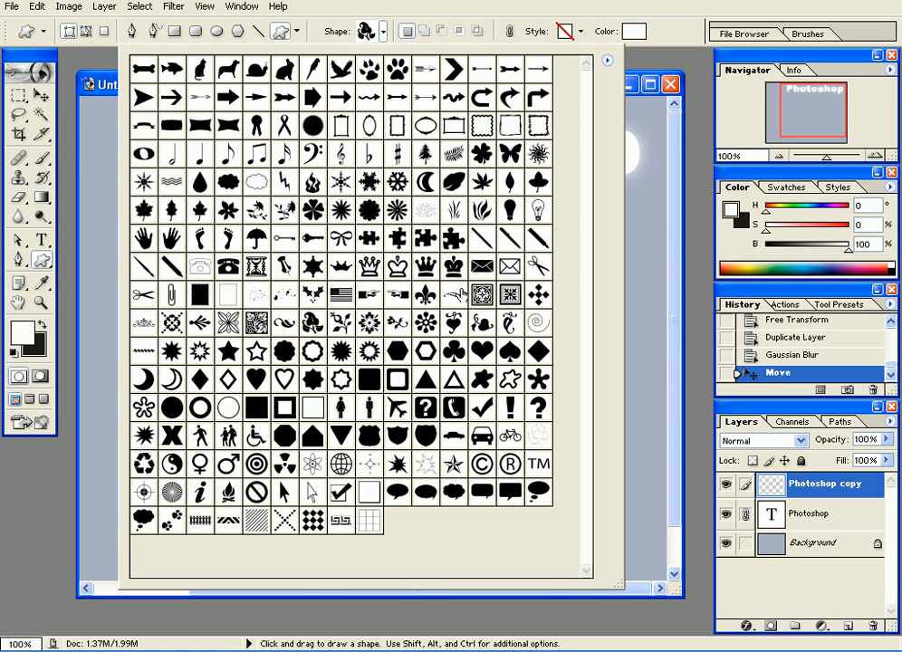
Shrink the shape picker, scroll through its shapes, and enlarge it again to view the complete set.
left_click_drag(586, 574, 430, 244)
left_click_drag(397, 111, 404, 85)
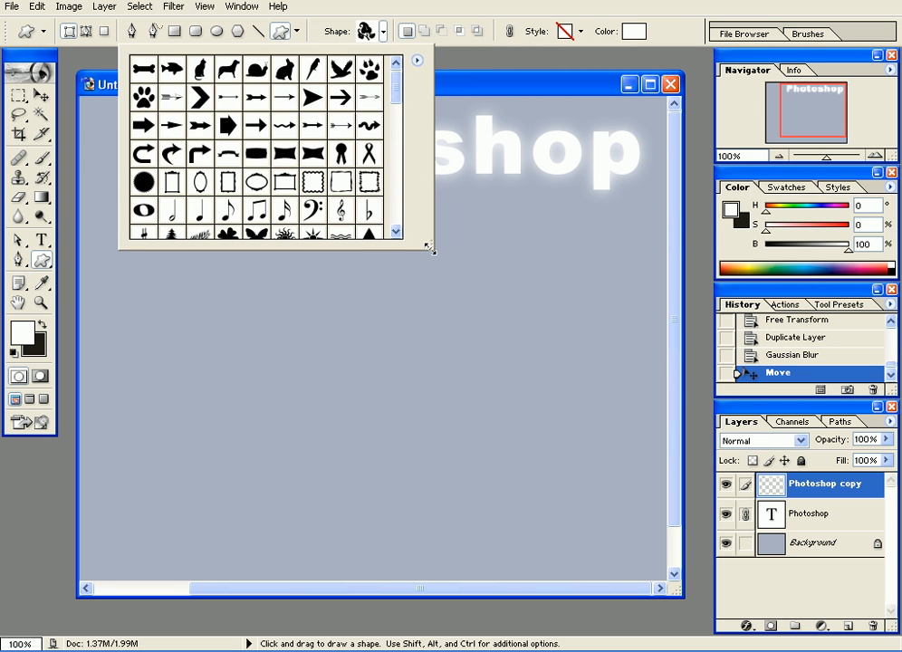
left_click_drag(429, 246, 620, 573)
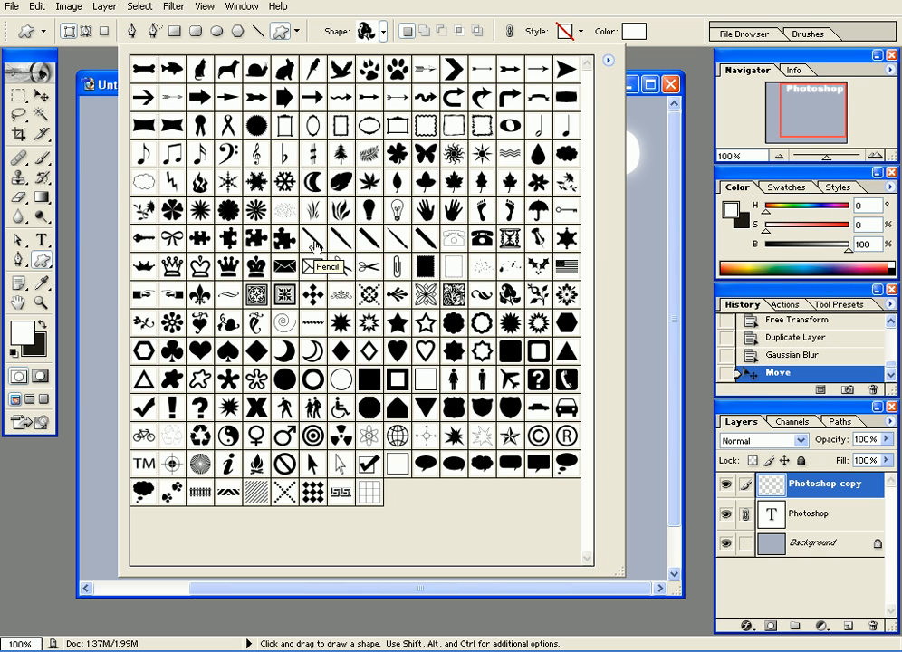
Draw a white snowflake custom shape below the Photoshop text and shift it slightly down and to the left.
left_click(224, 188)
left_click(713, 258)
left_click_drag(308, 396, 493, 234)
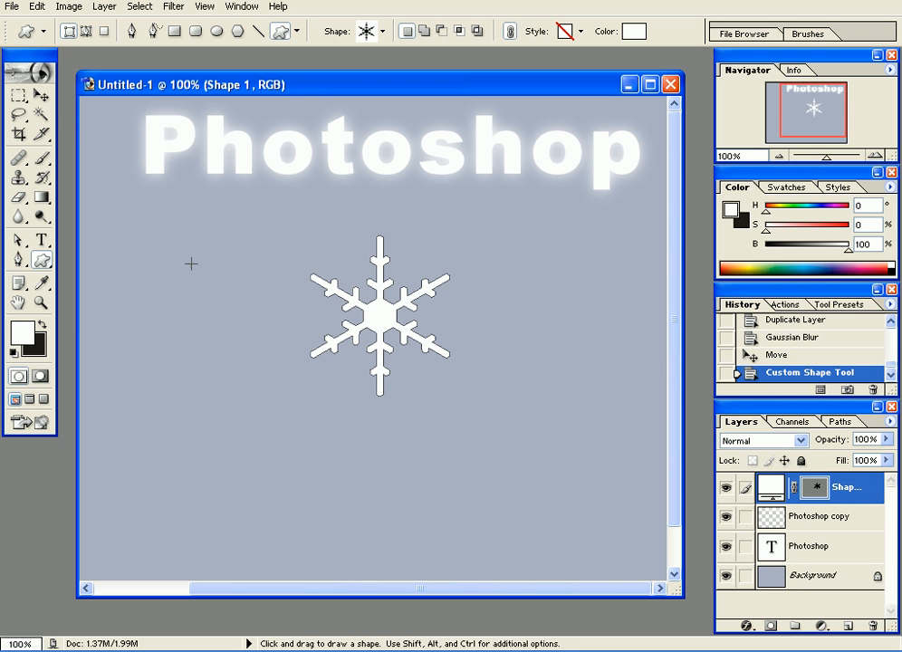
left_click(41, 94)
left_click_drag(387, 314, 338, 366)
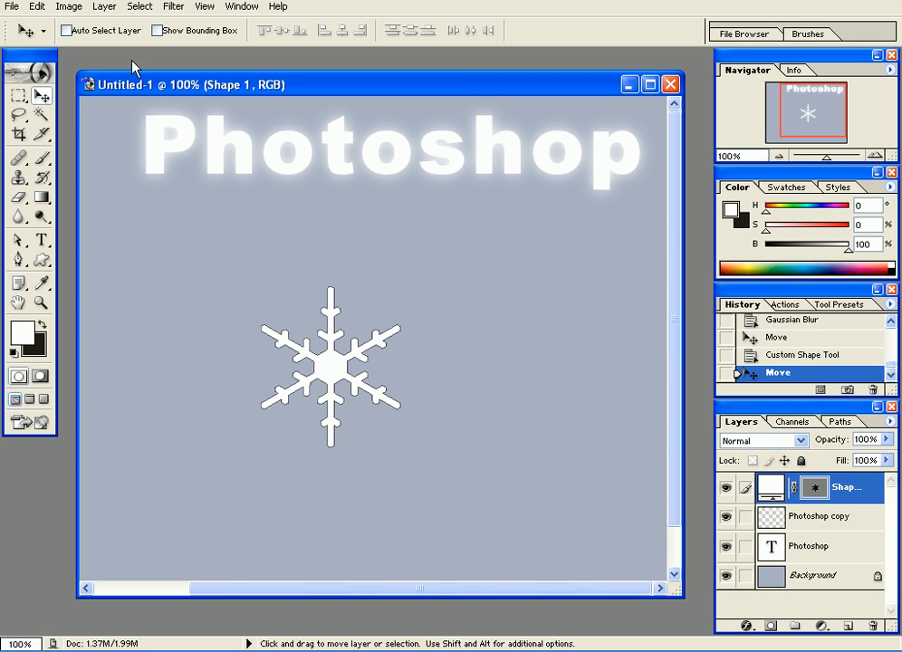
Scale the snowflake shape proportionally to about 240.7% and move it below the Photoshop text.
left_click_drag(29, 61, 132, 199)
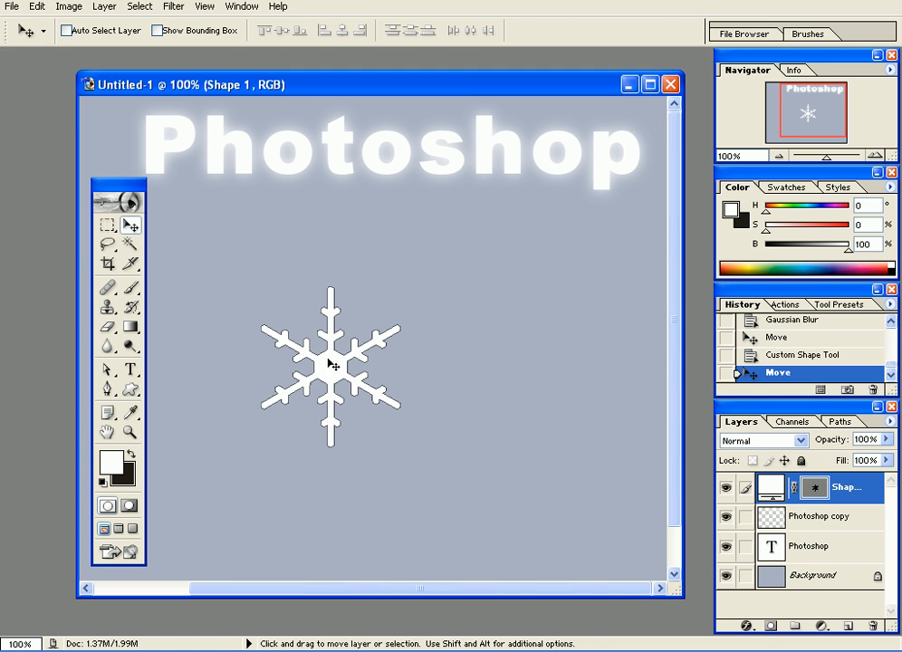
key("ctrl+t")
left_click_drag(401, 288, 681, 126)
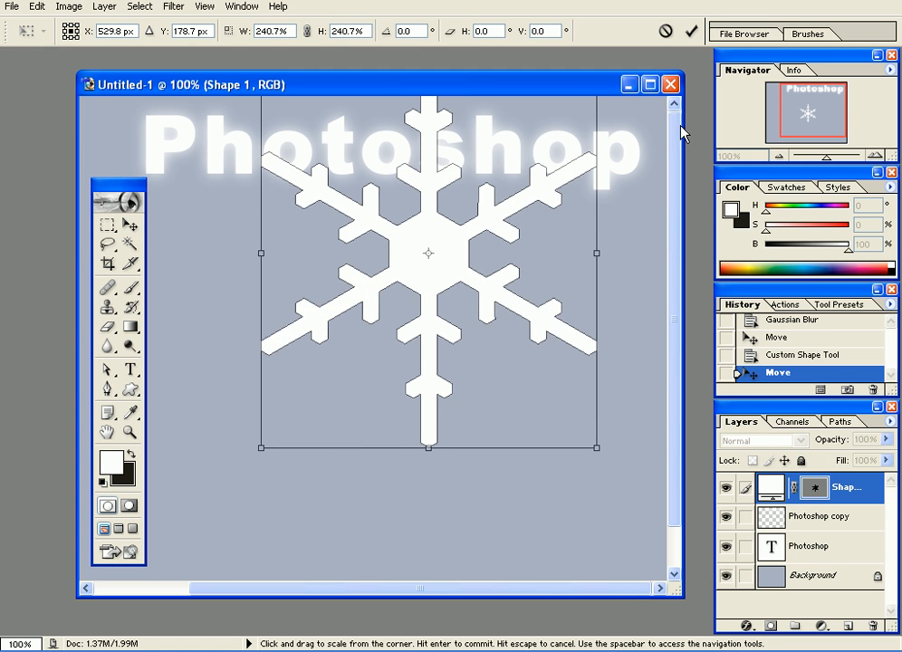
key("Return")
left_click_drag(489, 251, 406, 388)
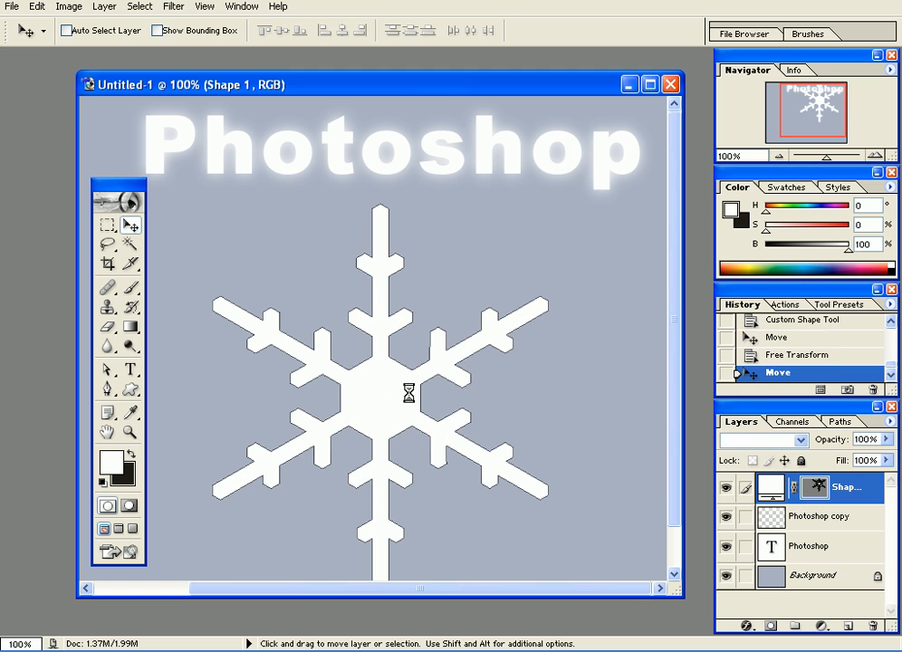
Try moving the Photoshop copy layer, undo it, and reposition the snowflake shape slightly higher, just beneath the text.
left_click(828, 516)
left_click_drag(381, 340, 377, 374)
key("ctrl+z")
right_click(385, 386)
left_click(389, 400)
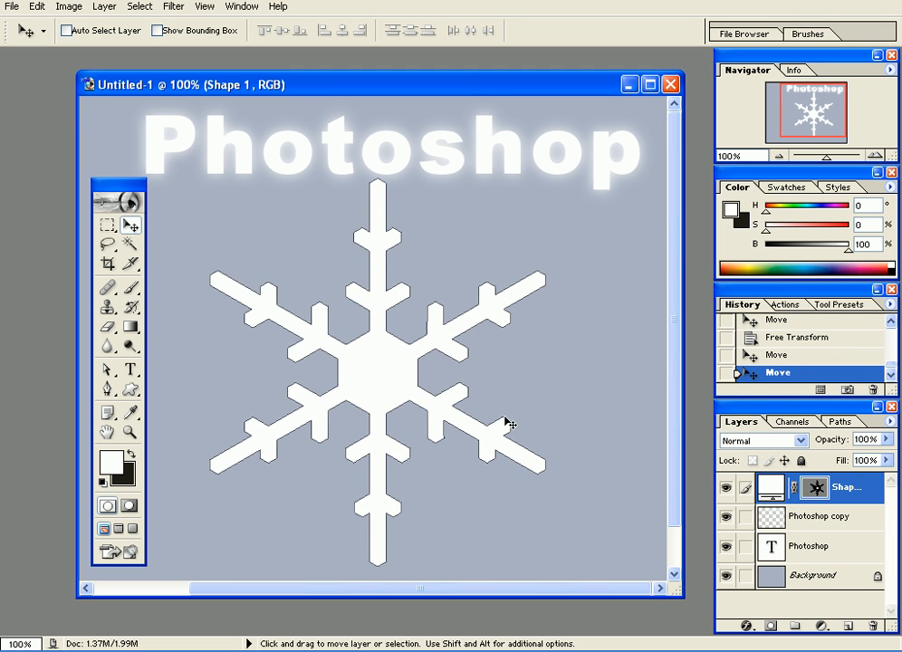
Add a Bevel and Emboss effect to the snowflake shape layer, keeping the snowflake in view.
left_click_drag(770, 418, 636, 184)
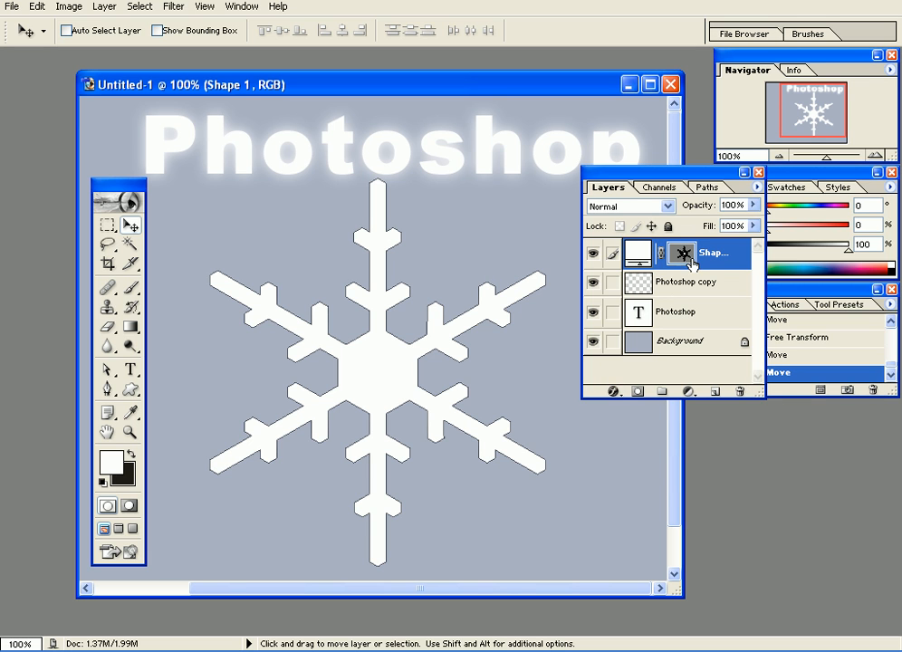
left_click(614, 393)
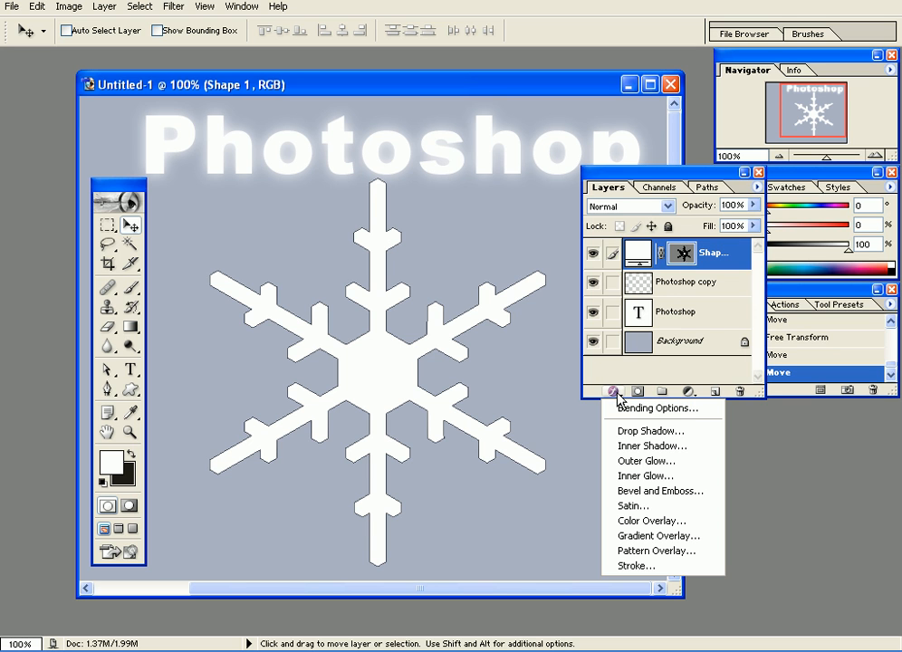
left_click(647, 494)
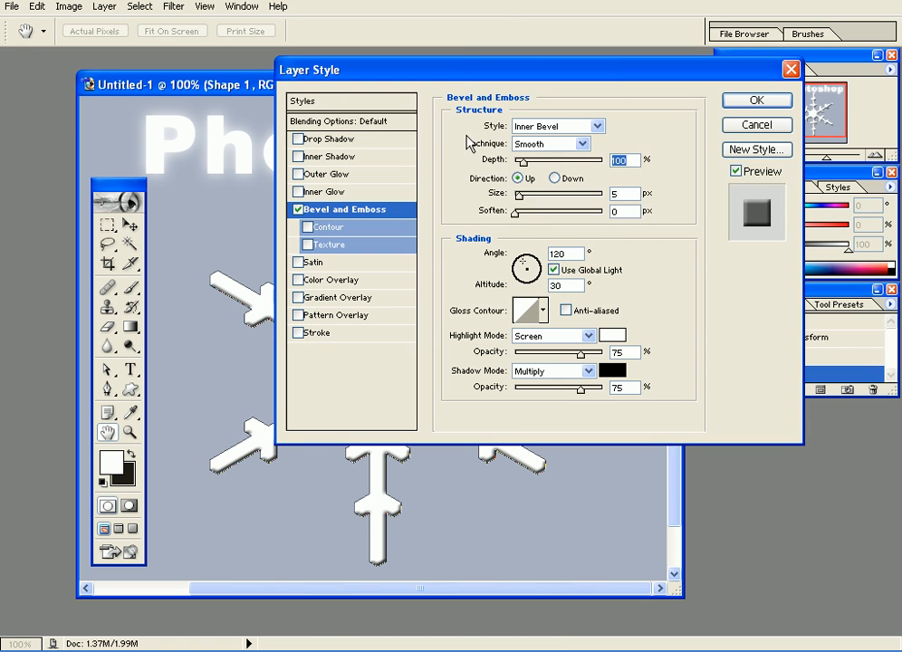
left_click_drag(607, 22, 729, 34)
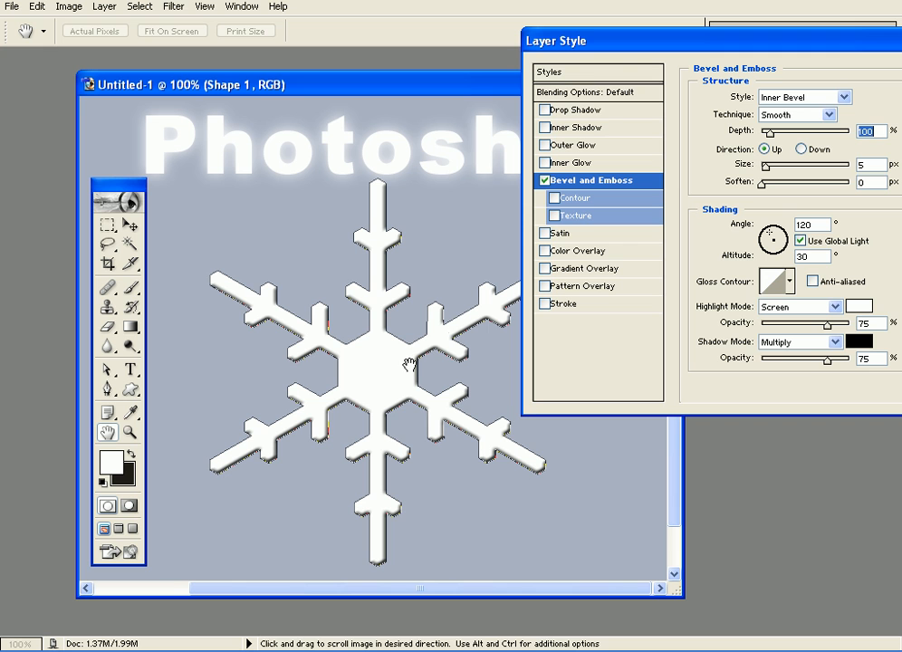
left_click_drag(574, 42, 528, 27)
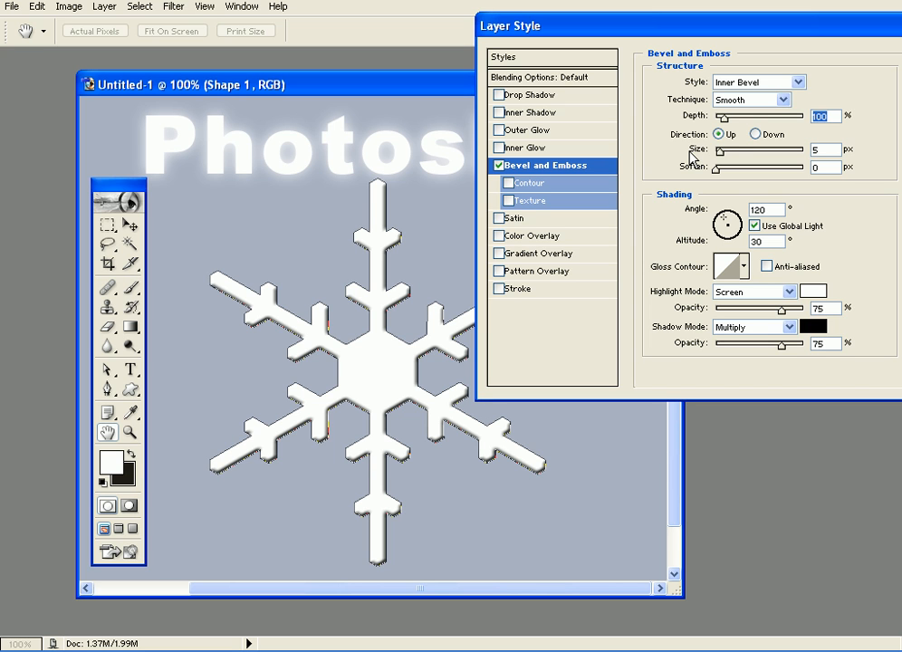
Set the bevel depth to 25% and compare the Down direction with Up, keeping Up.
mouse_move(724, 118)
left_mouse_down()
mouse_move(752, 119)
mouse_move(730, 120)
mouse_move(723, 132)
left_mouse_up()
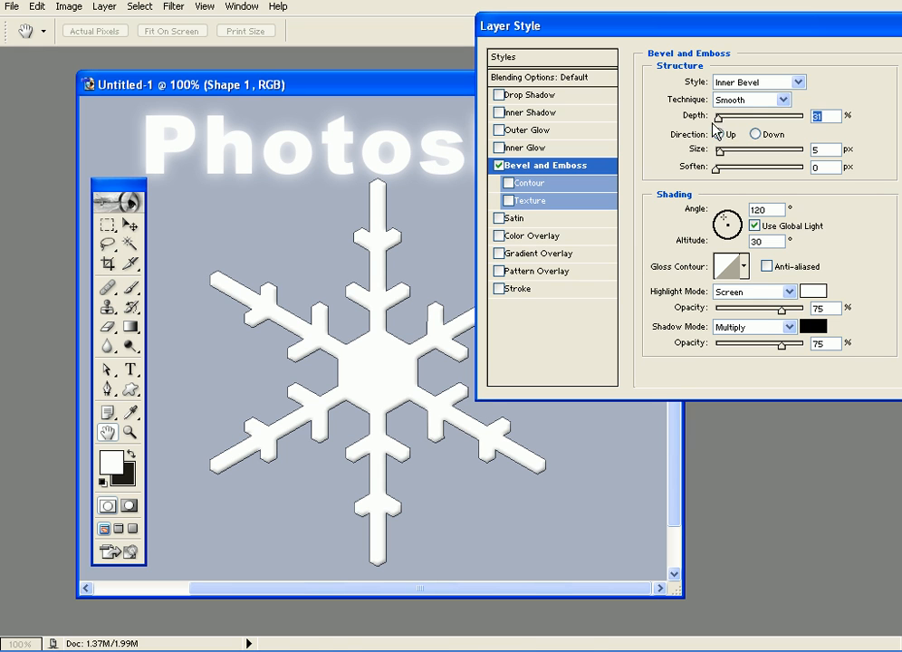
key("ctrl+plus")
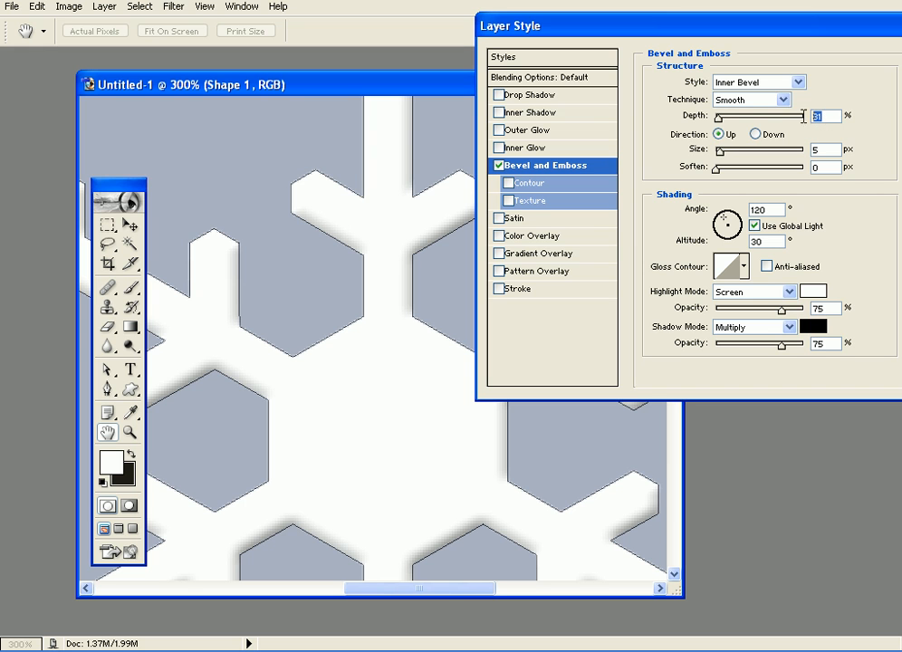
type("25")
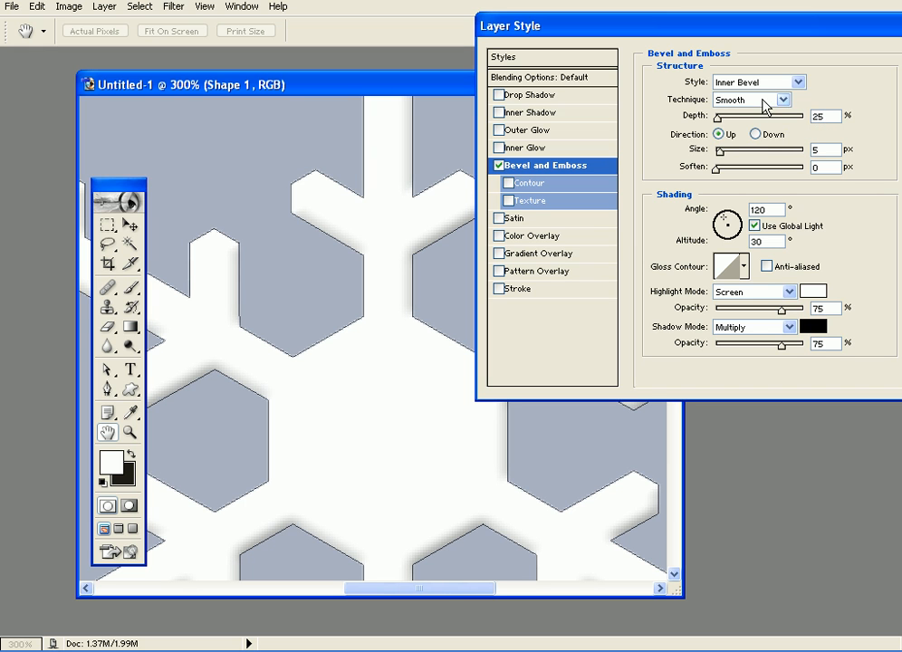
left_click(756, 134)
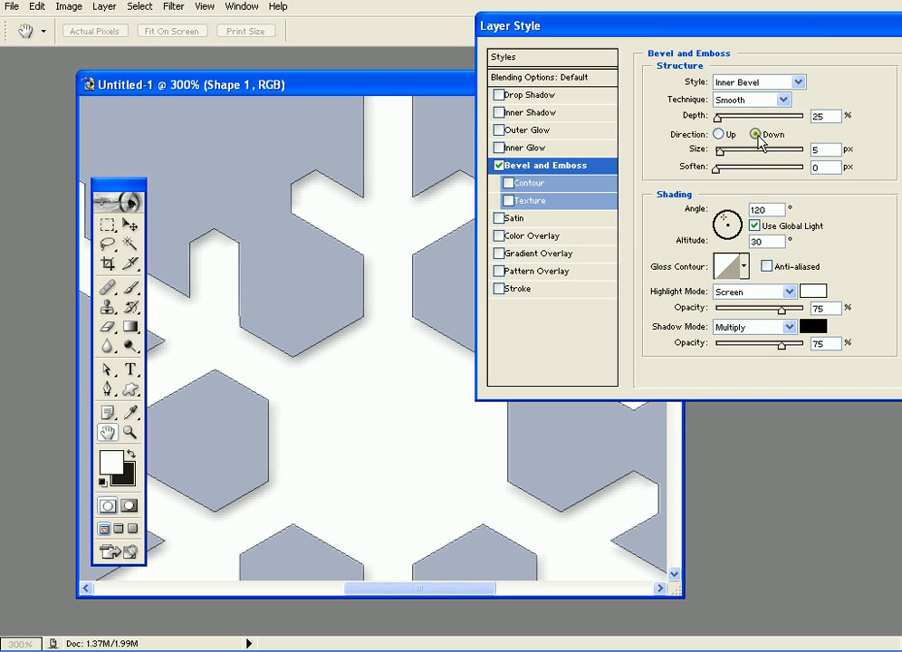
left_click(720, 134)
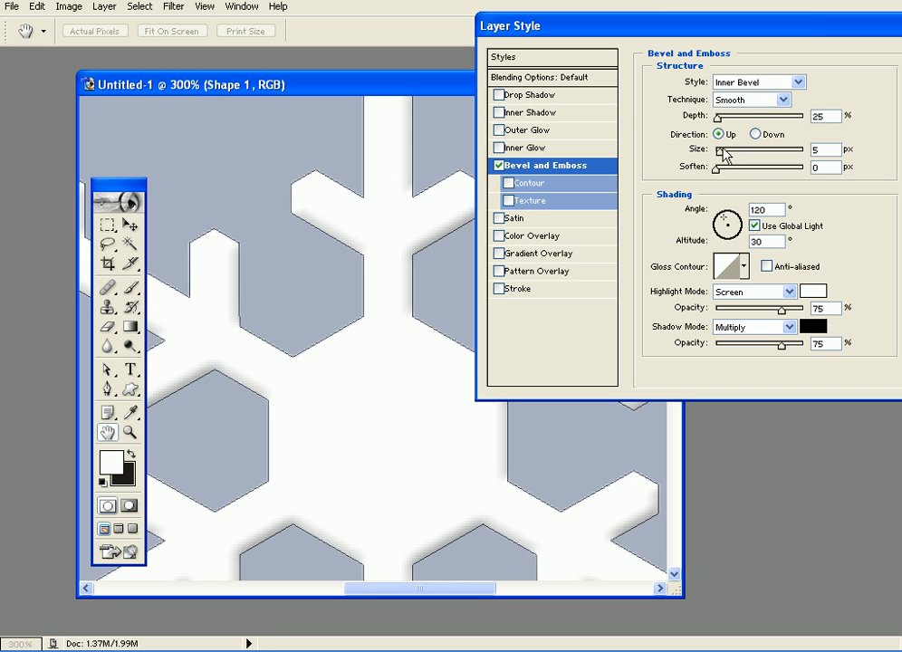
Apply the bevel with a 6 px size, 8 px soften, 103° light angle and 17° altitude.
mouse_move(720, 151)
left_mouse_down()
mouse_move(734, 152)
mouse_move(721, 152)
left_mouse_up()
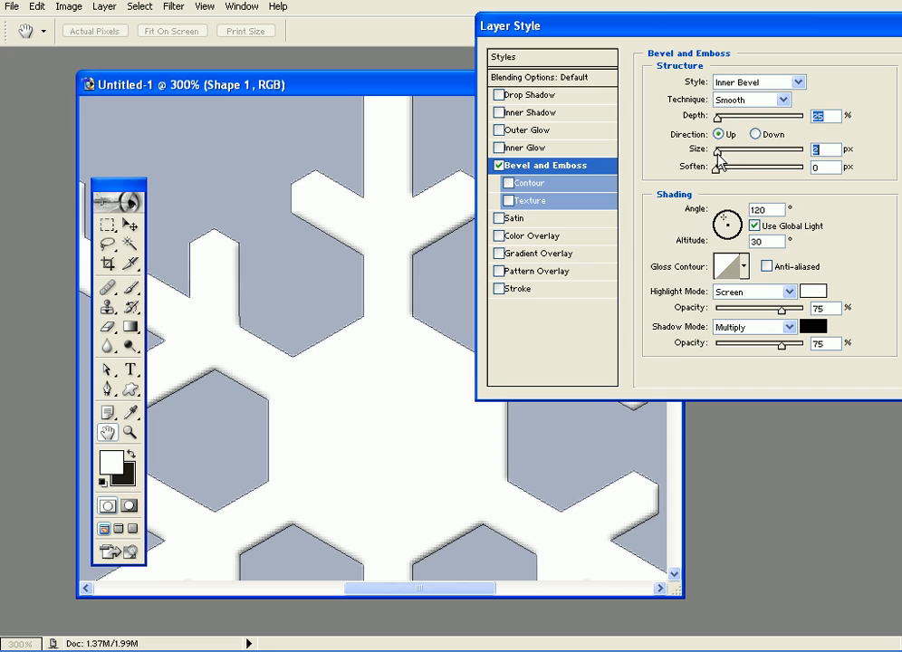
mouse_move(717, 150)
left_mouse_down()
mouse_move(727, 169)
mouse_move(759, 169)
mouse_move(715, 151)
mouse_move(722, 156)
left_mouse_up()
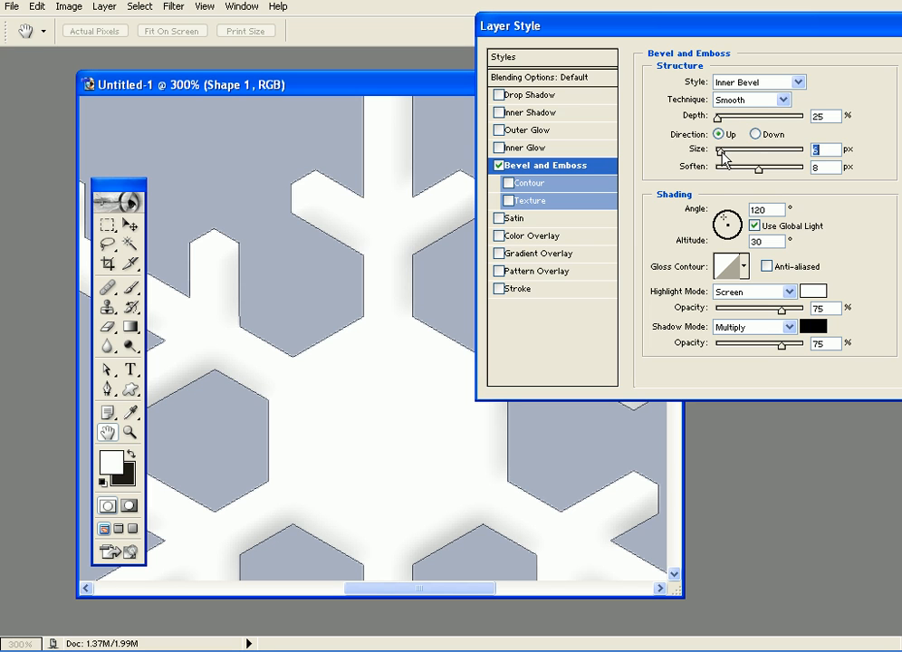
mouse_move(729, 226)
left_mouse_down()
mouse_move(741, 232)
mouse_move(729, 224)
left_mouse_up()
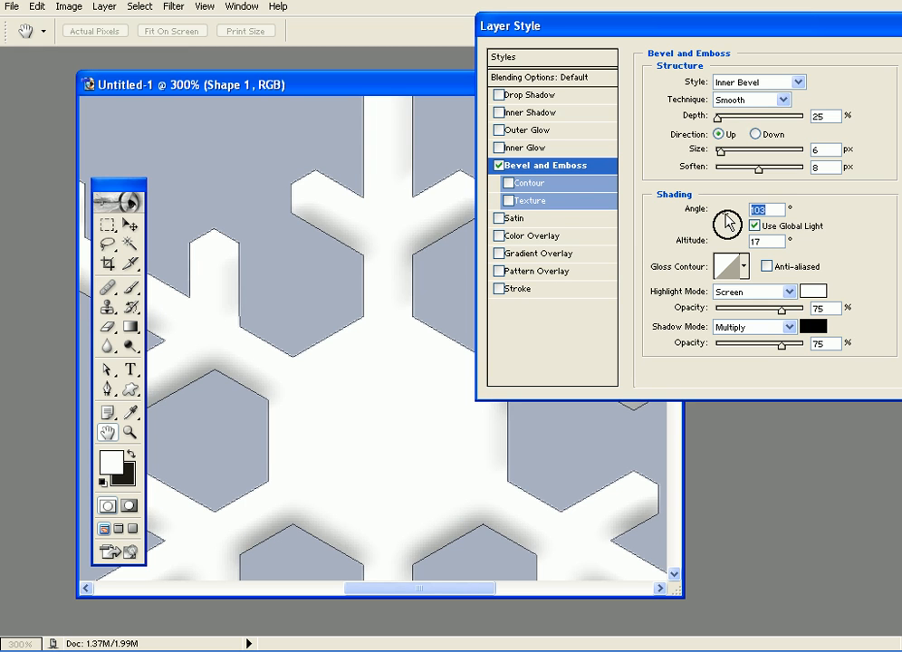
left_click_drag(726, 40, 585, 52)
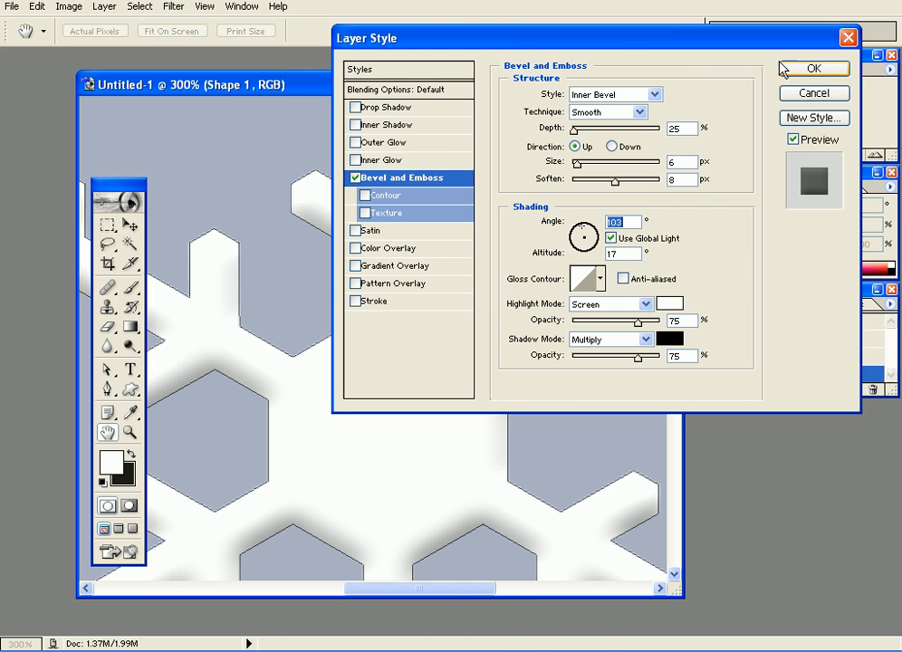
left_click(814, 66)
key("ctrl+minus")
key("ctrl+minus")
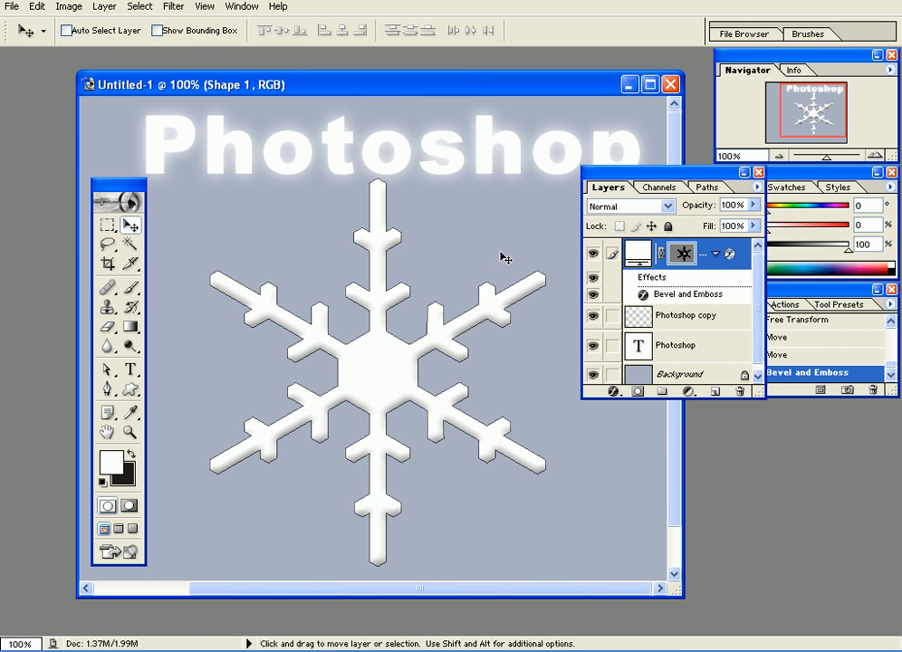
Scale the beveled snowflake about its center to about 21.8% and check it without its path outline.
key("ctrl+t")
left_click_drag(545, 179, 387, 312)
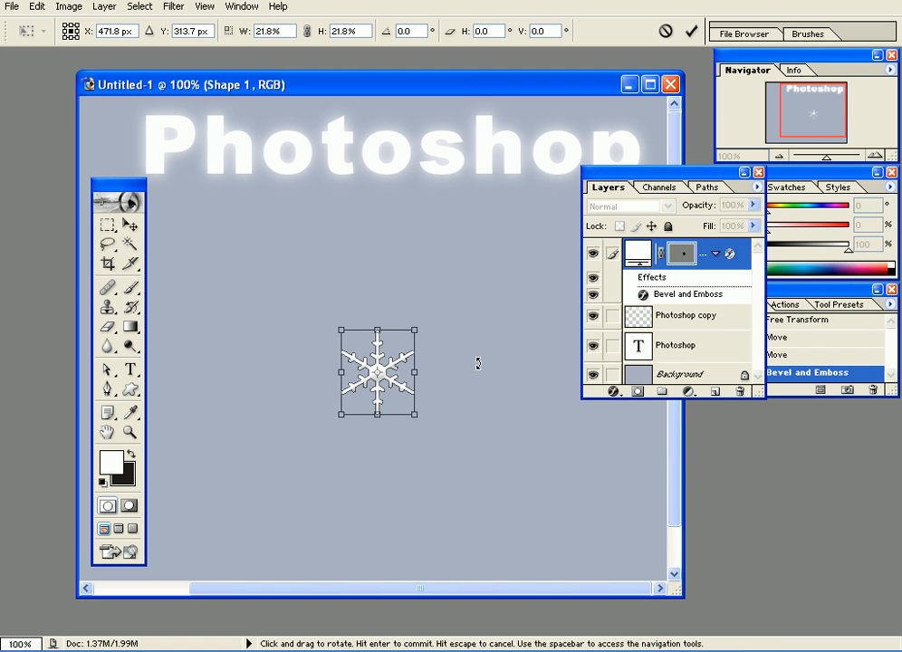
key("Return")
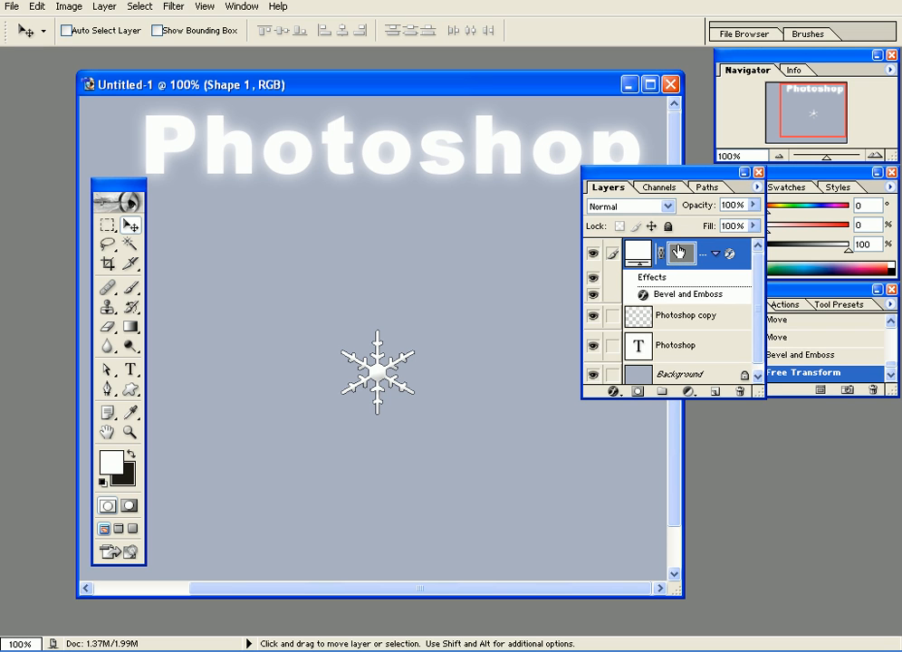
left_click(678, 321)
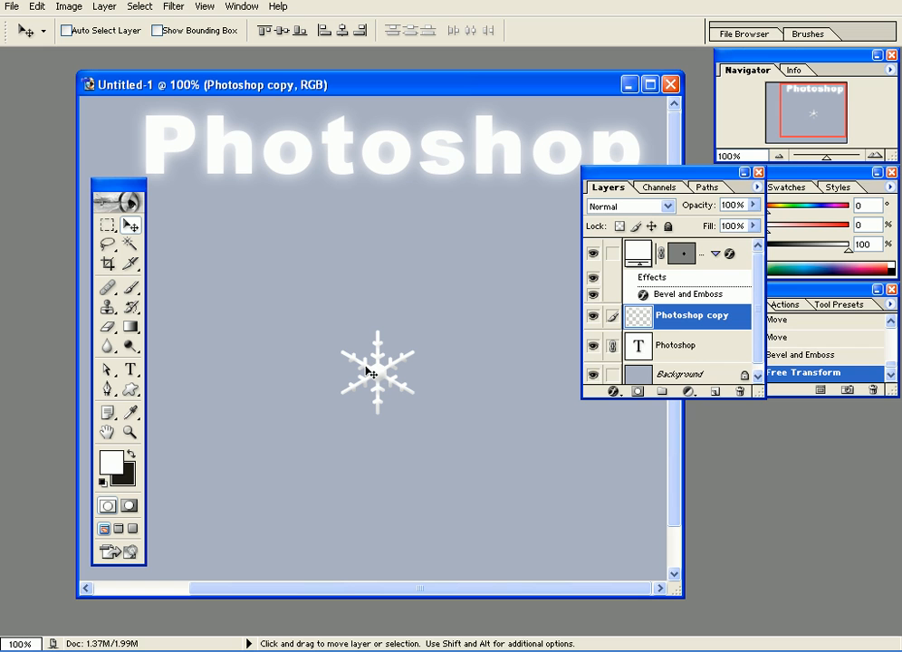
left_click(681, 254)
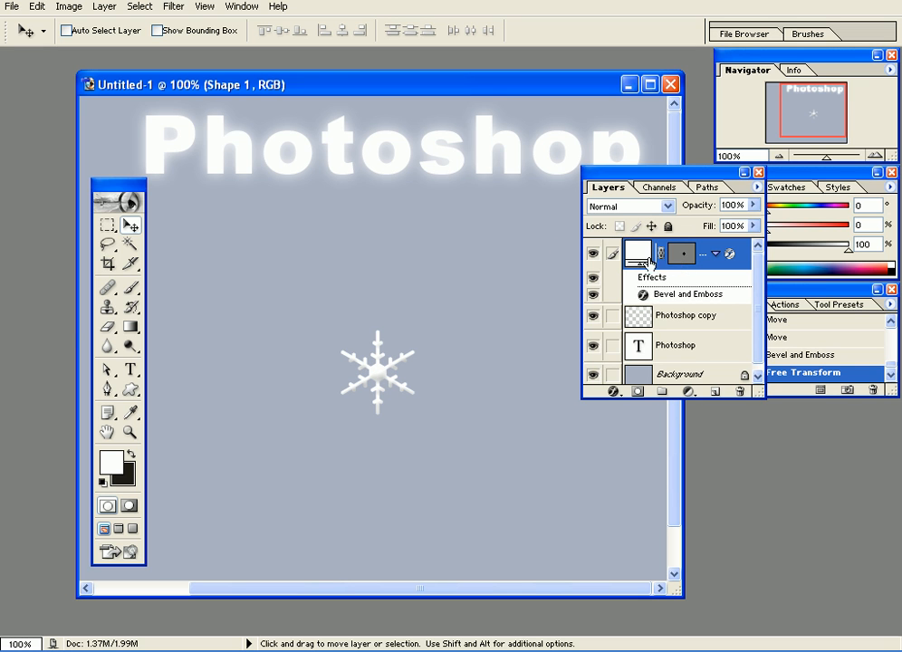
Duplicate the snowflake path three times around the original with Path Selection and rotate the lower-right copy slightly.
left_click(106, 370)
left_click_drag(106, 370, 181, 371)
left_click_drag(375, 382, 514, 490)
key("ctrl+t")
left_click_drag(563, 521, 559, 472)
key("Return")
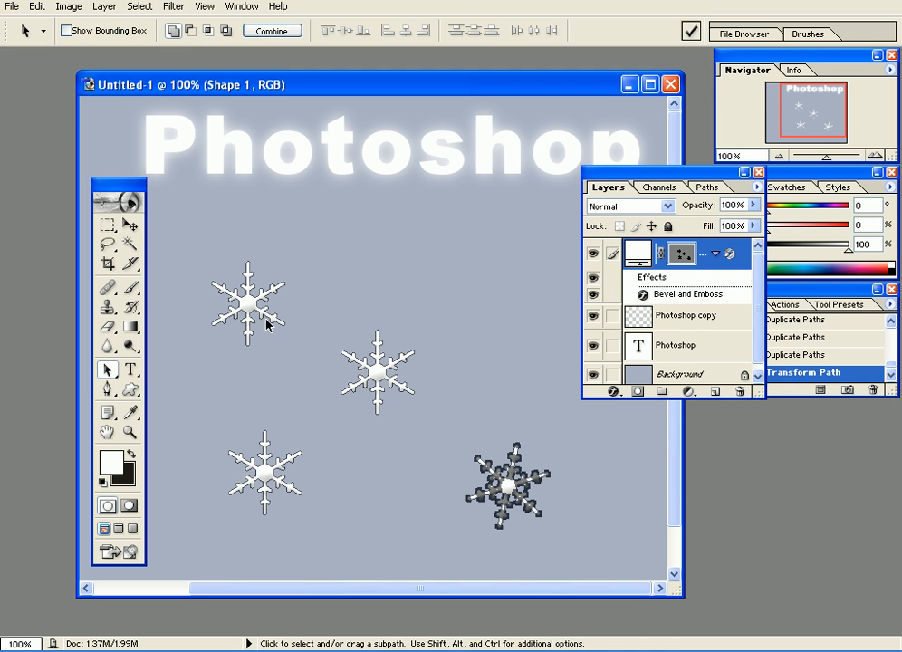
Shrink the upper-left snowflake path slightly and rotate it.
left_click(261, 313)
key("ctrl+t")
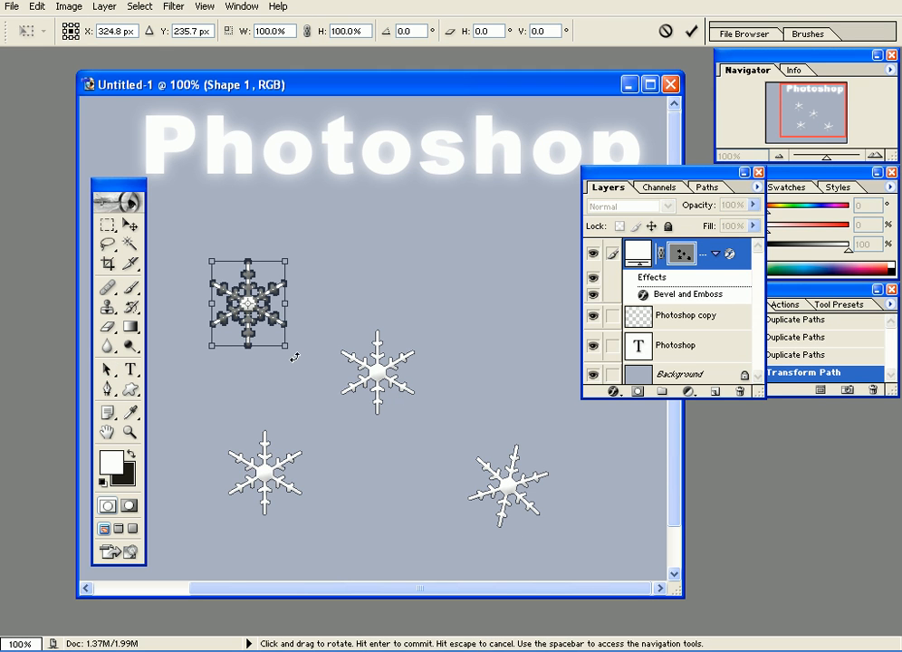
left_click_drag(288, 347, 288, 306)
key("Return")
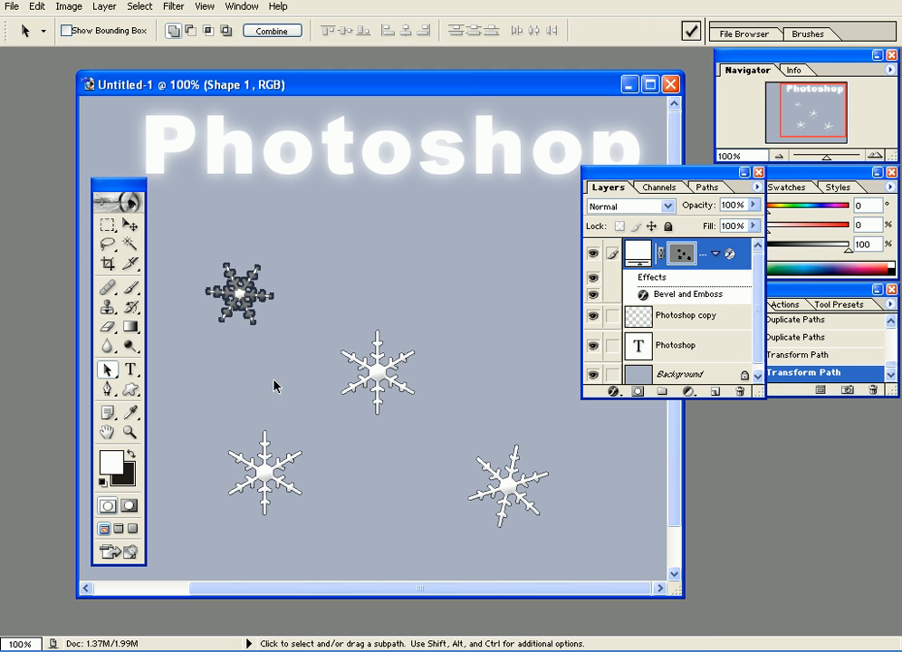
Scale the lower-left snowflake path to about 48.4% and rotate it slightly.
left_click(268, 477)
key("ctrl+t")
left_click_drag(304, 432, 258, 469)
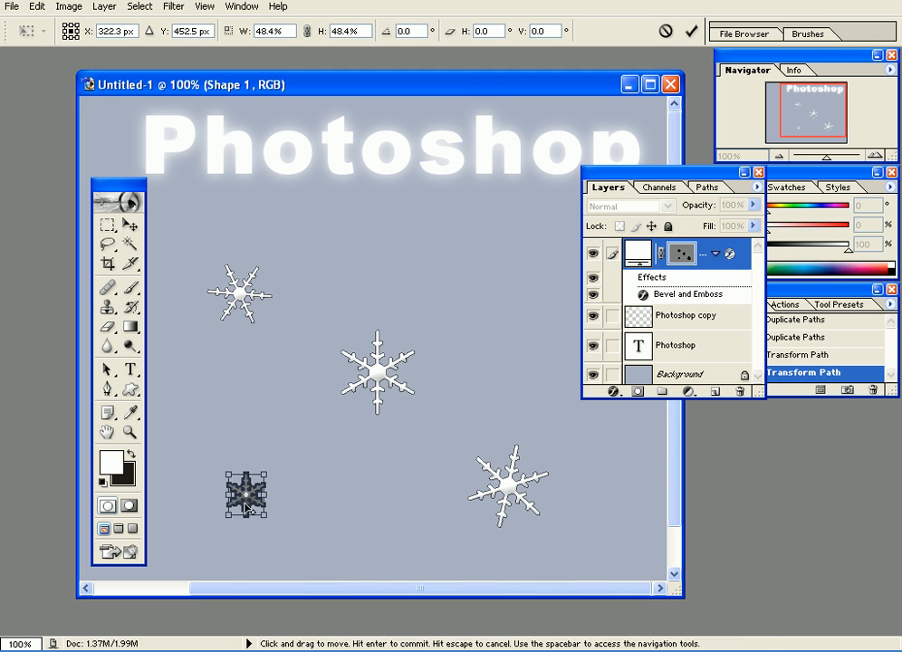
mouse_move(246, 517)
left_mouse_down()
mouse_move(354, 362)
mouse_move(271, 391)
mouse_move(245, 517)
left_mouse_up()
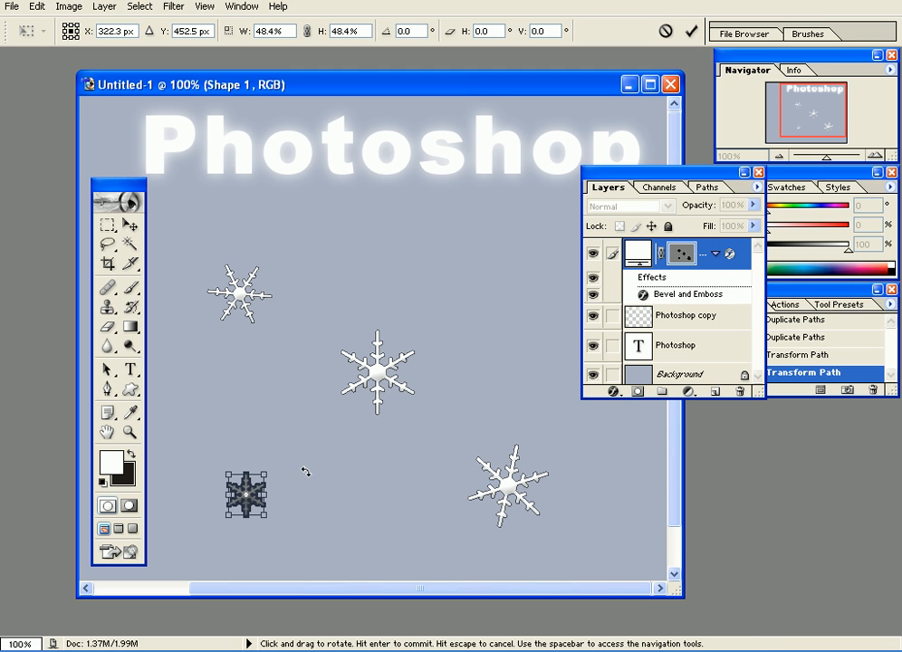
left_click_drag(260, 469, 254, 444)
key("ctrl+z")
key("Return")
Move the linked Photoshop text layers slightly up and right, and the snowflake shape layer slightly up, finishing on the Photoshop copy layer.
left_click(685, 315)
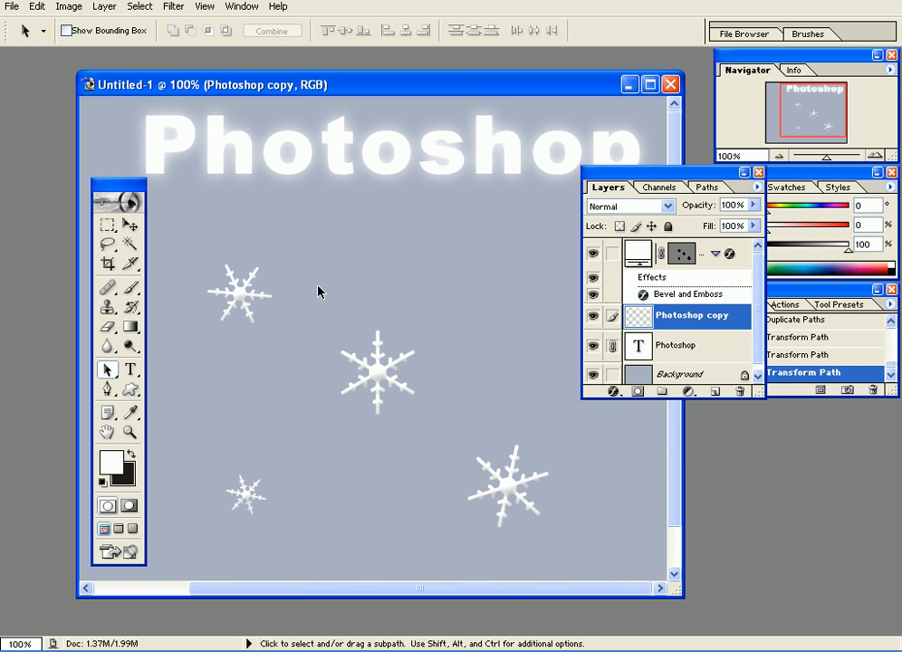
left_click(131, 224)
left_click_drag(367, 379, 389, 375)
right_click(382, 381)
left_click(415, 390)
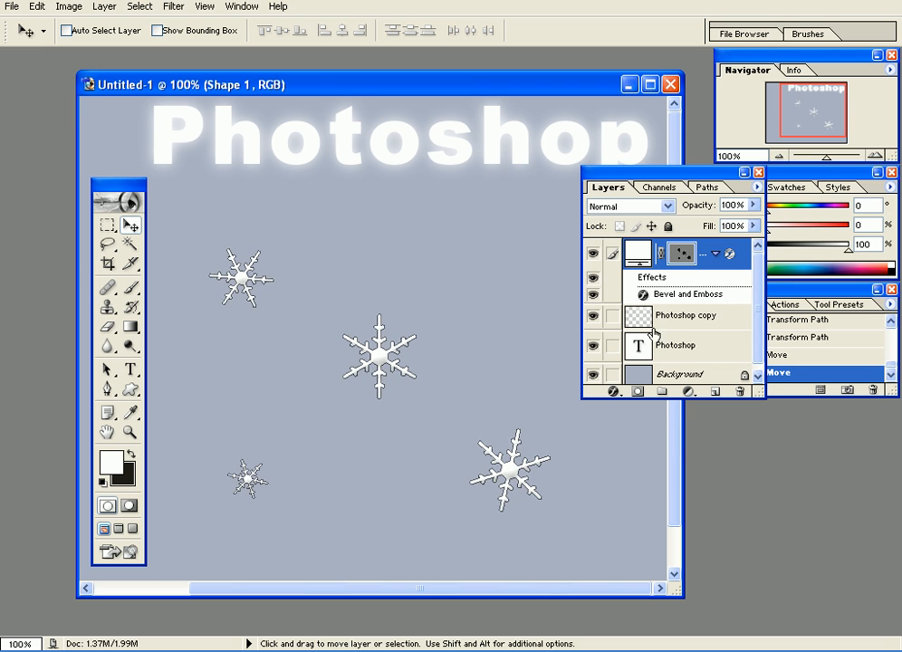
left_click(685, 319)
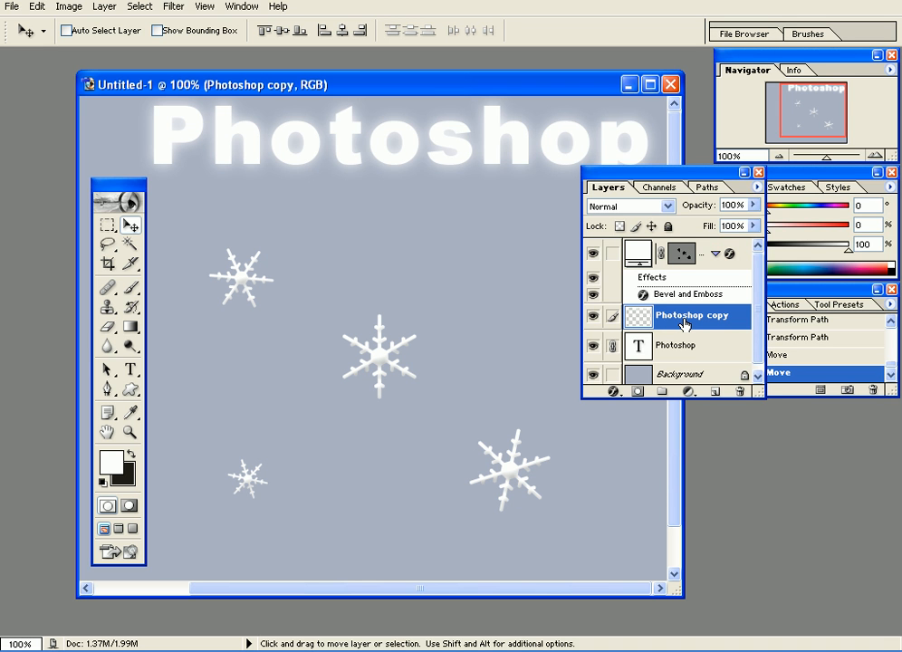